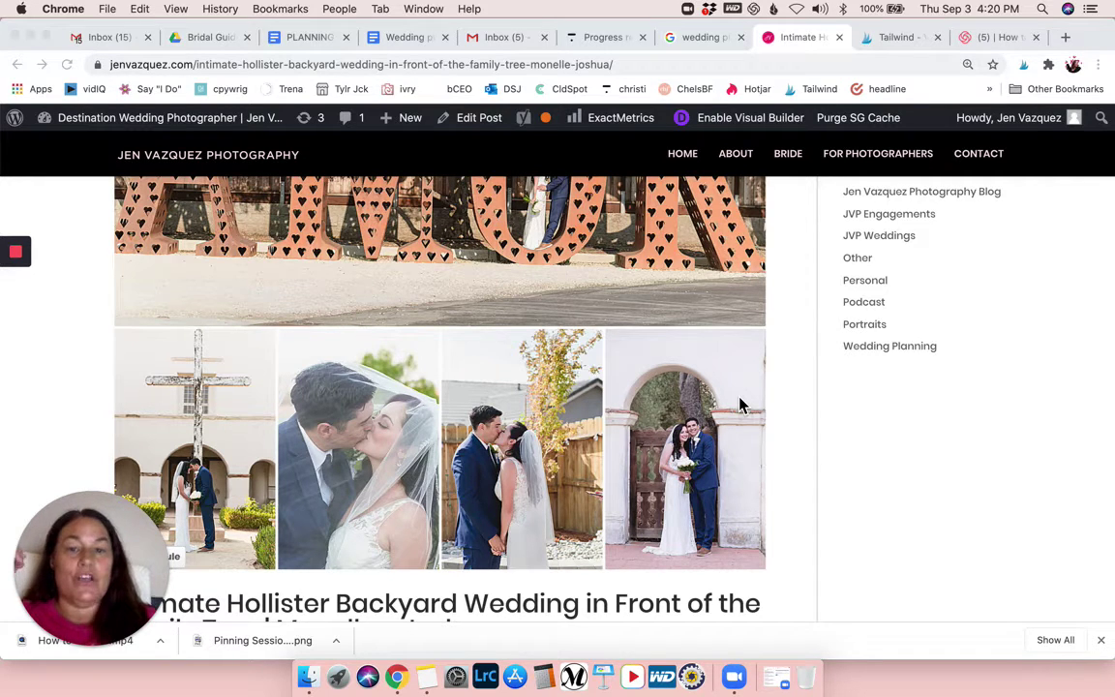
Step: Scroll through the wedding blog post and launch Tailwind Publisher's image picker
scroll(678, 436, down, 10)
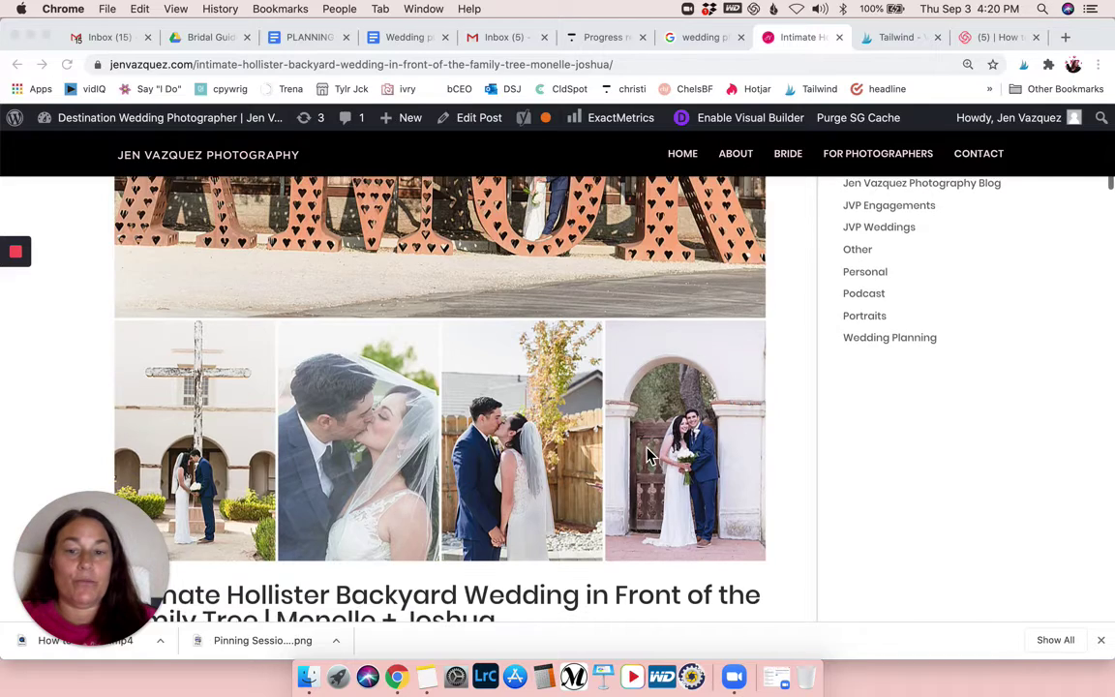
scroll(649, 455, down, 10)
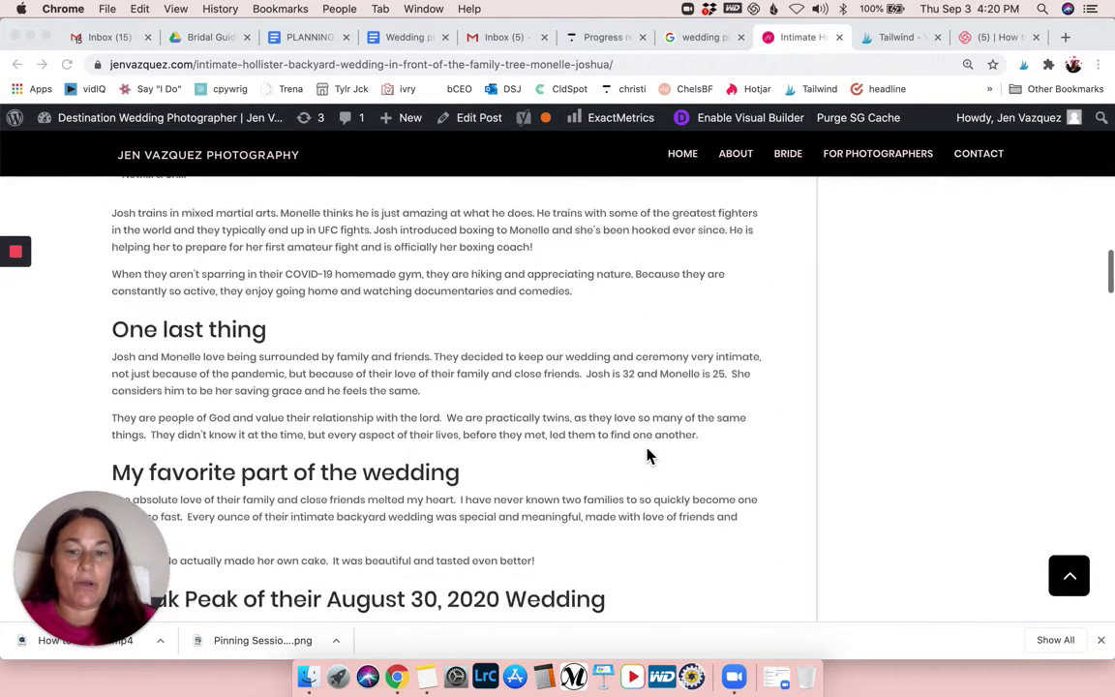
scroll(649, 455, down, 6)
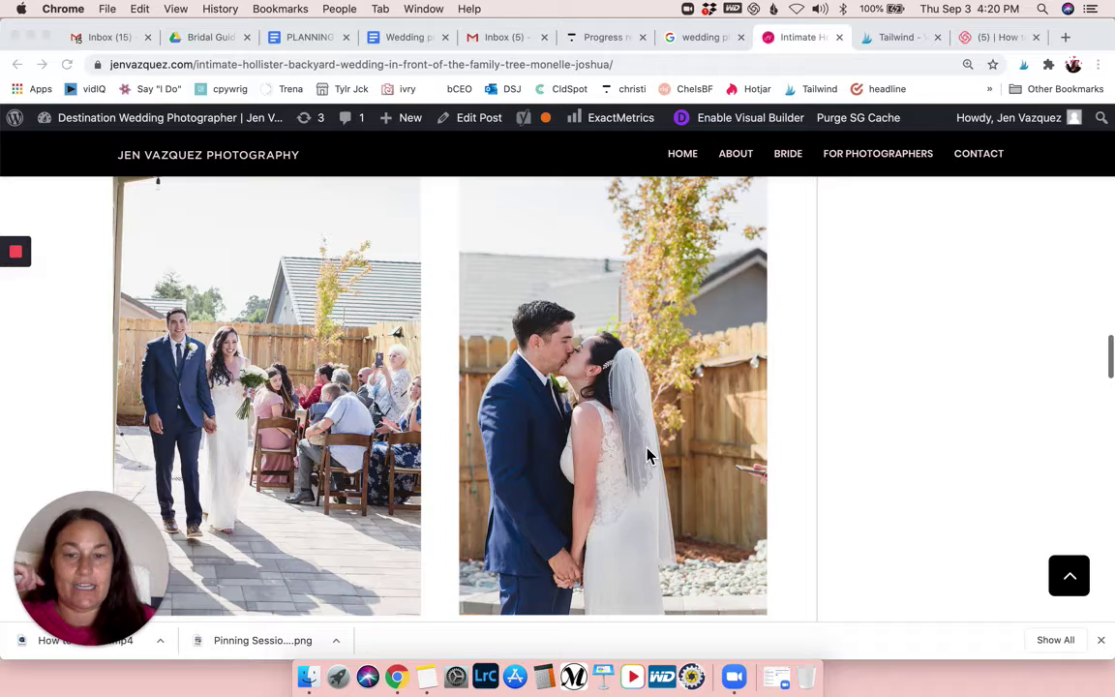
scroll(649, 455, down, 15)
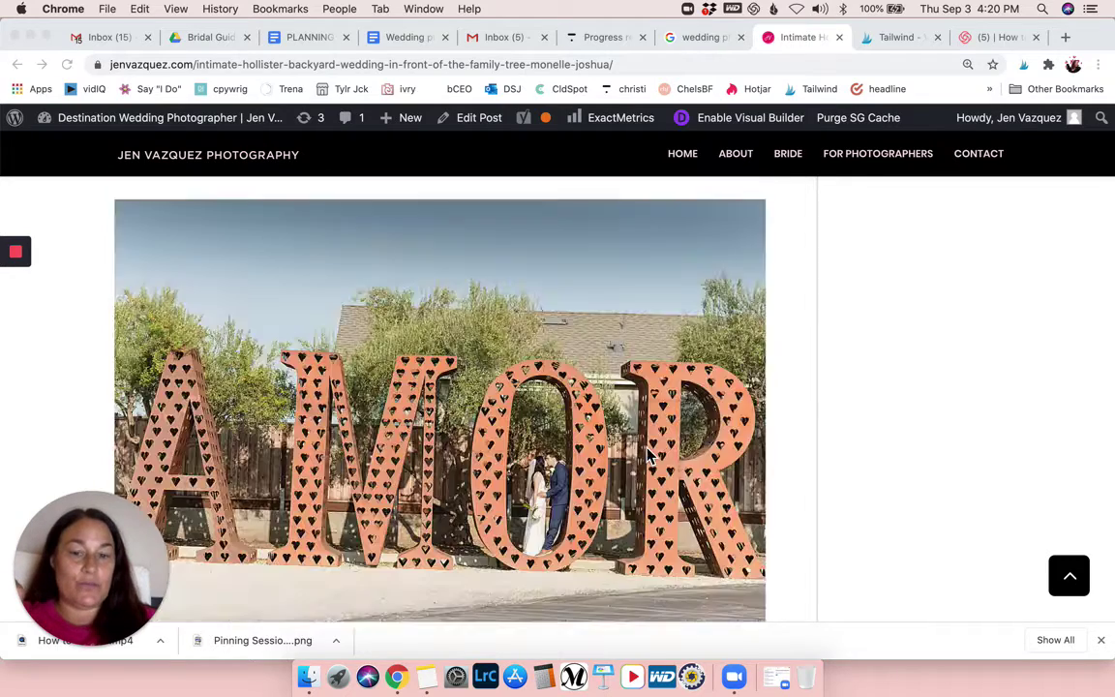
scroll(649, 457, down, 10)
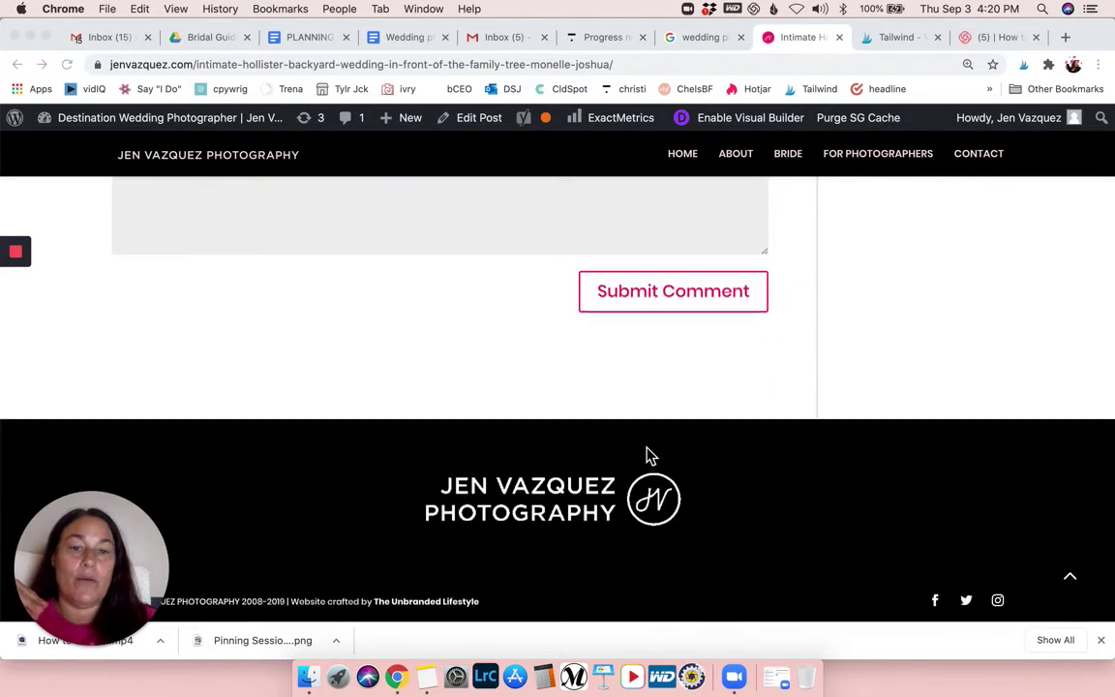
scroll(649, 457, up, 7)
scroll(649, 457, up, 10)
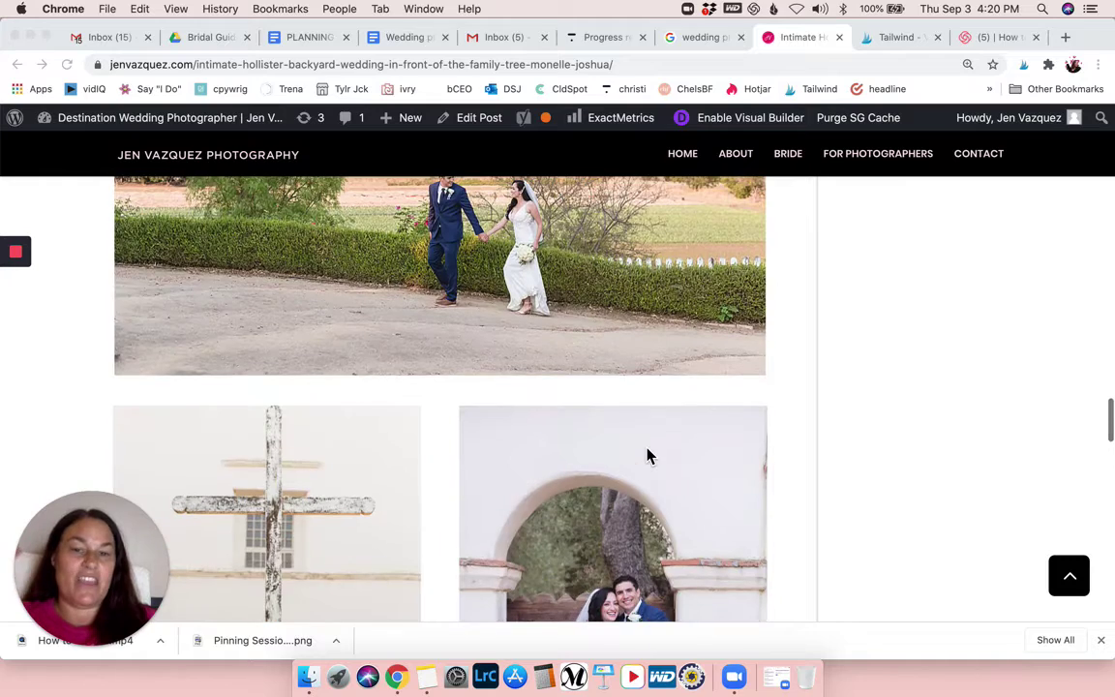
scroll(648, 457, up, 15)
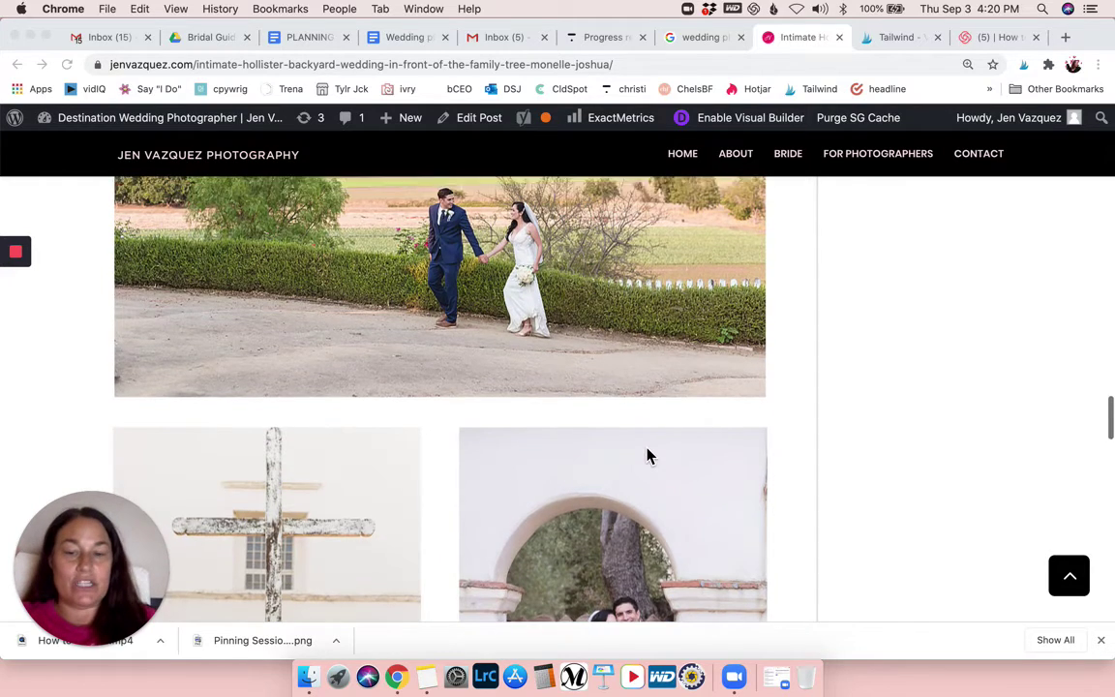
scroll(649, 457, up, 10)
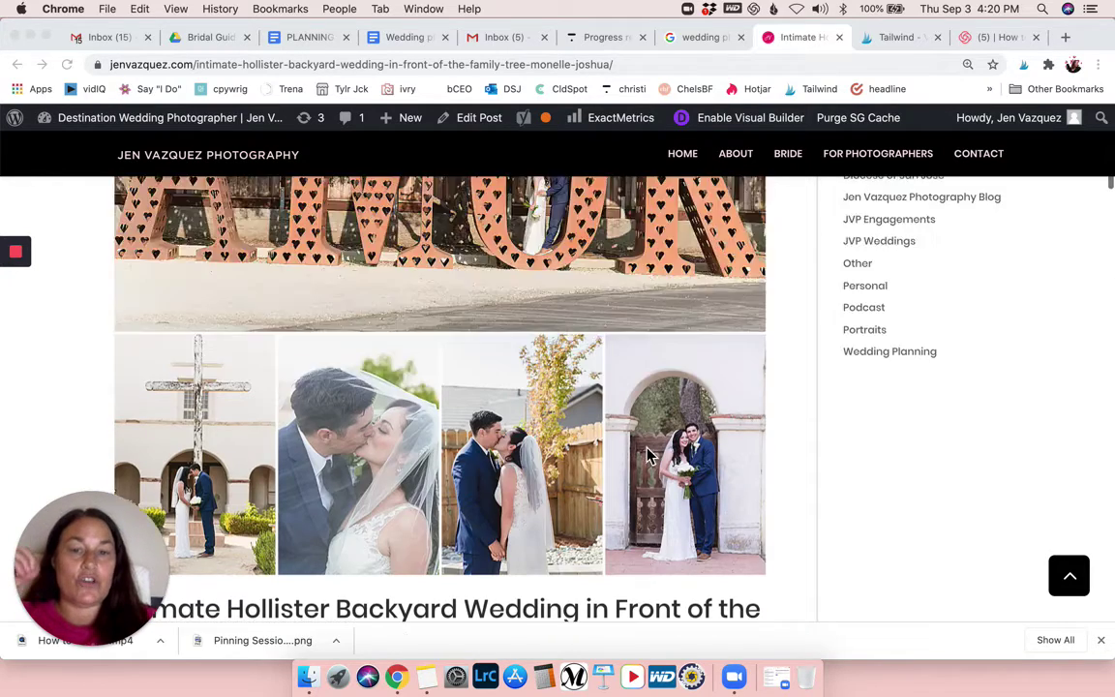
scroll(649, 457, down, 5)
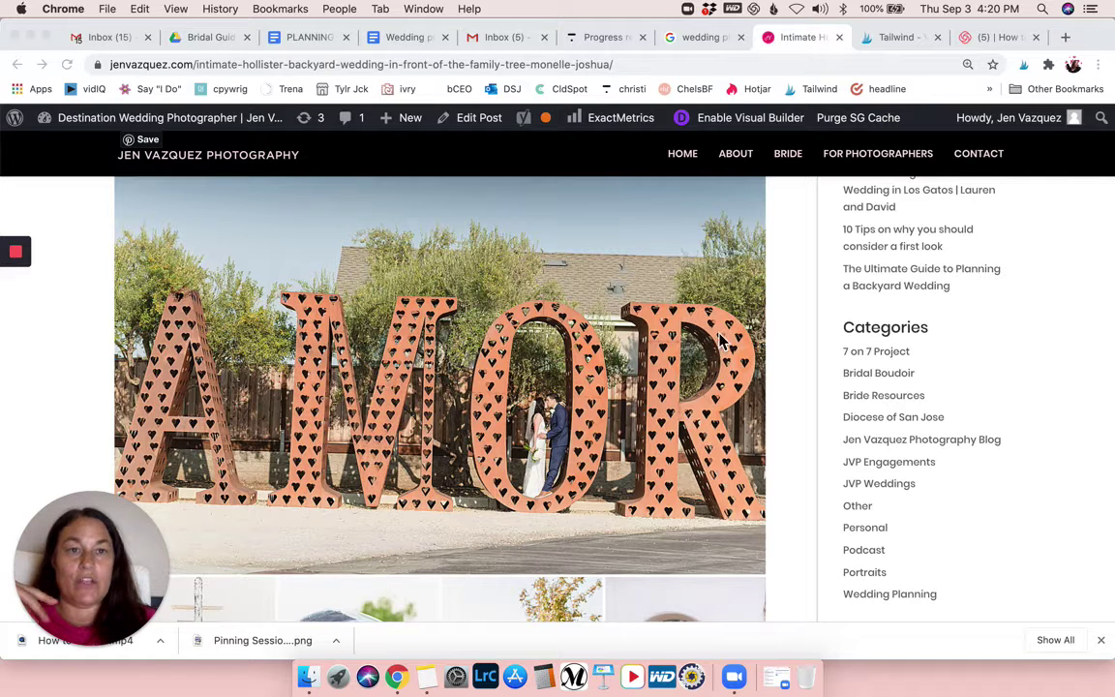
click(1026, 72)
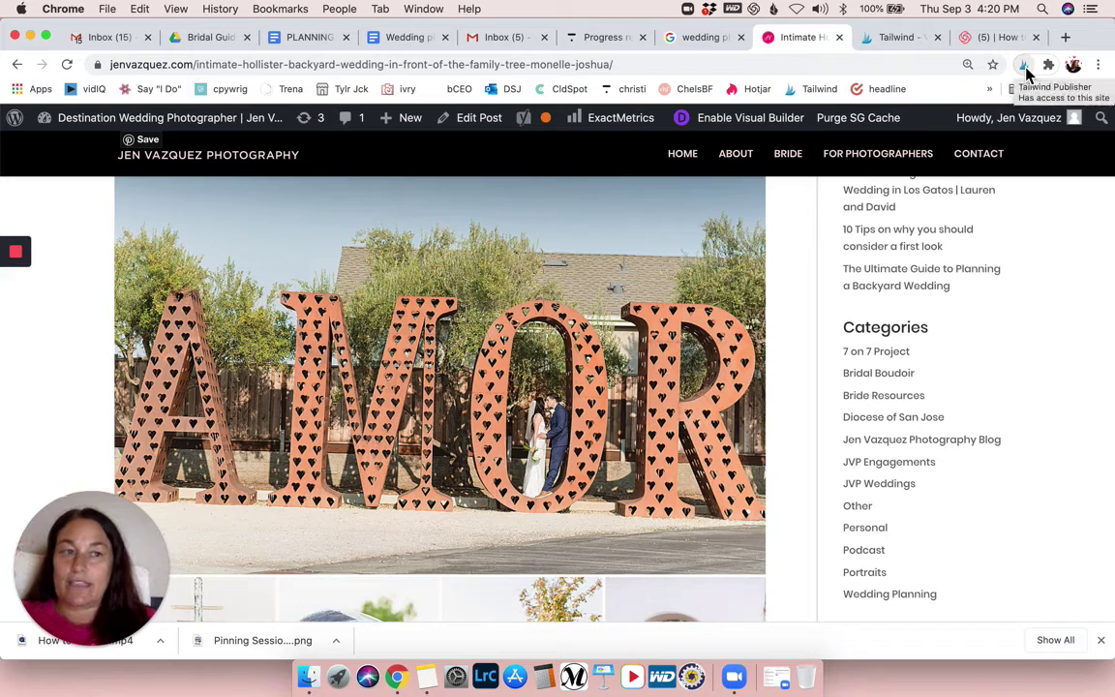
click(1026, 72)
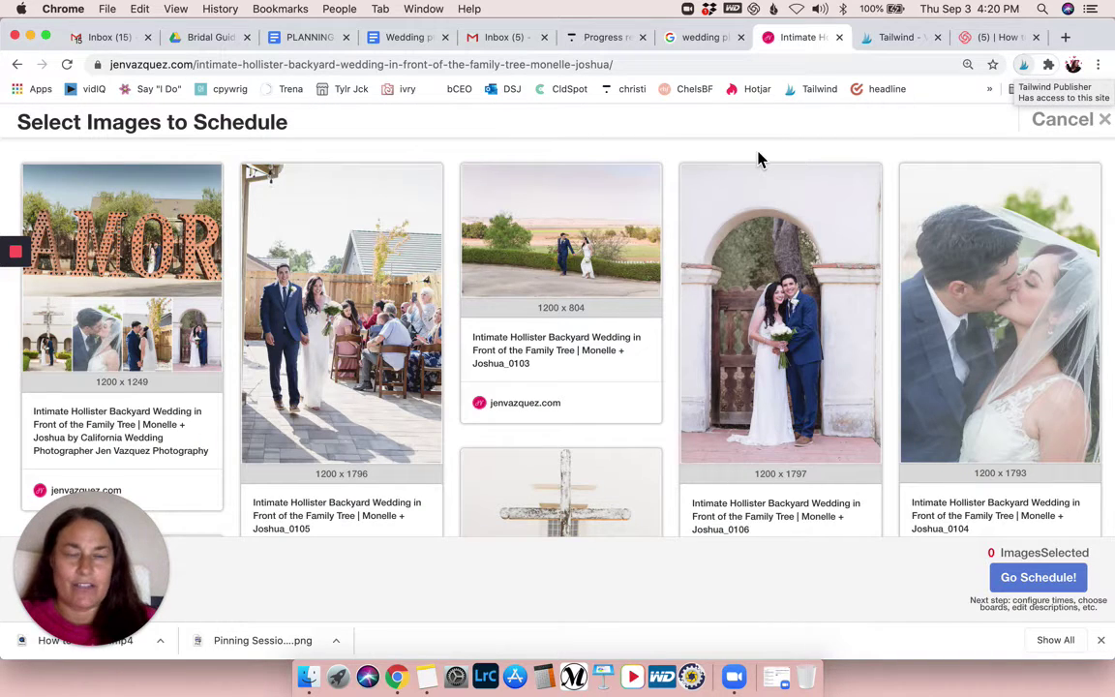
Step: Select the AMOR collage, aisle walk, arch, veil kiss and field walk photos
click(121, 290)
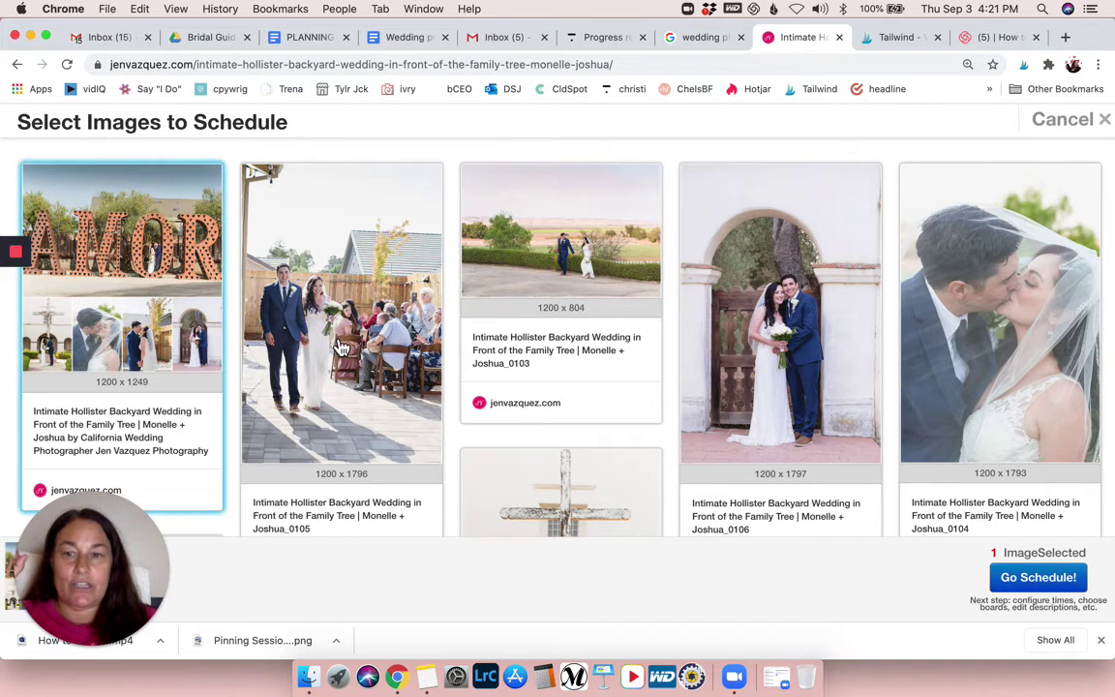
click(339, 347)
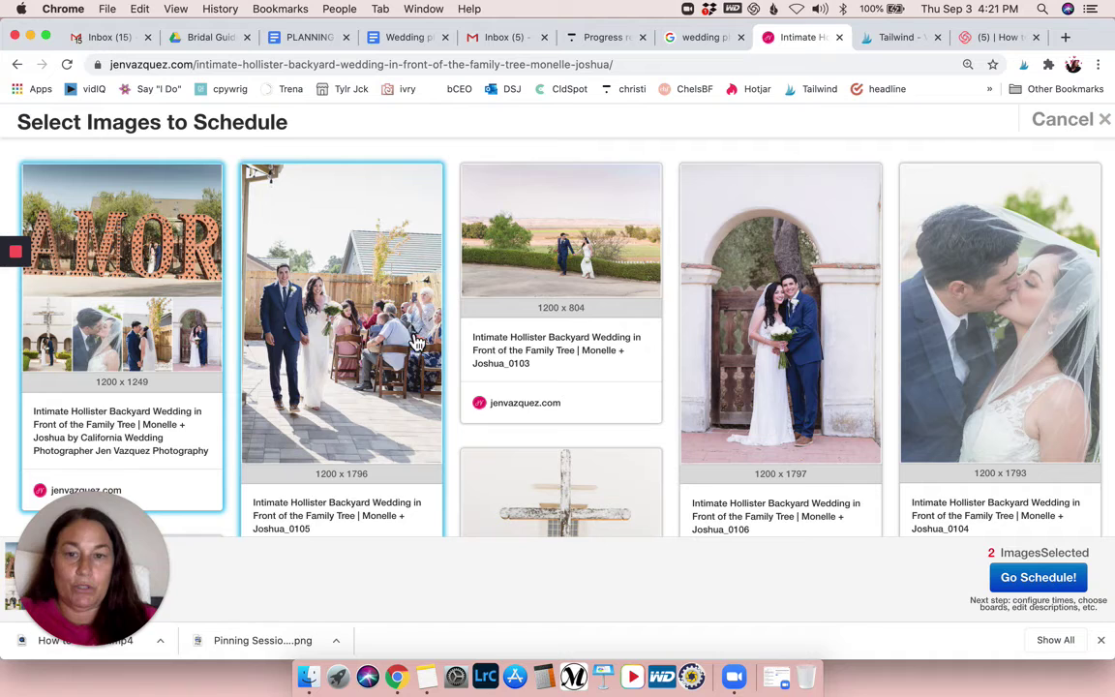
click(693, 287)
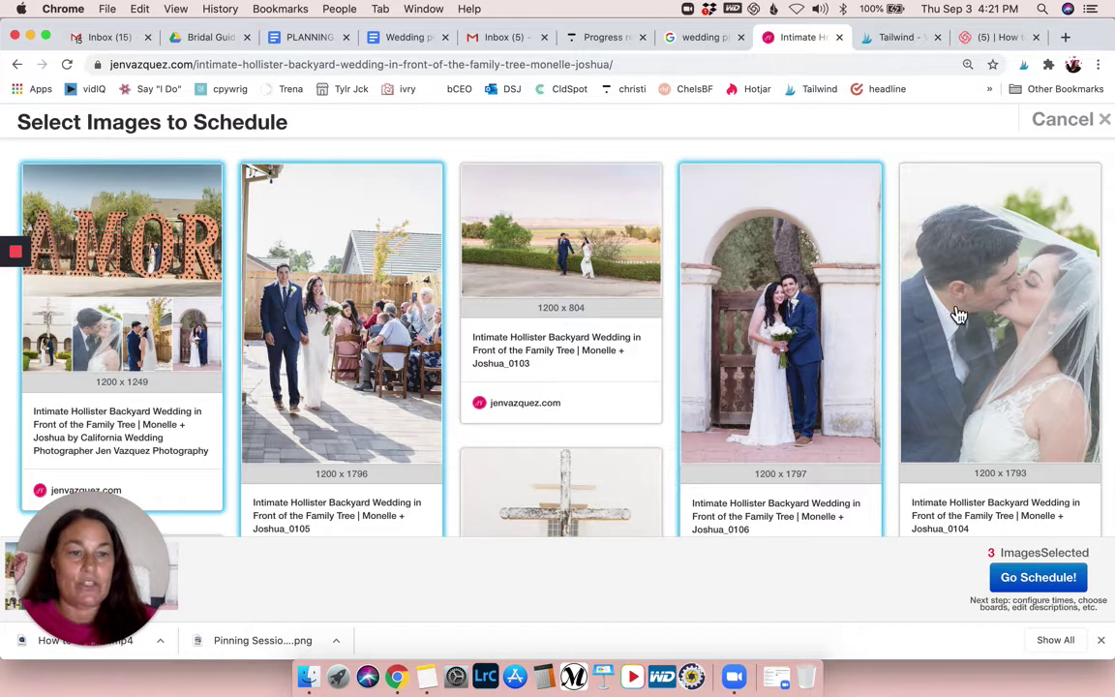
click(959, 315)
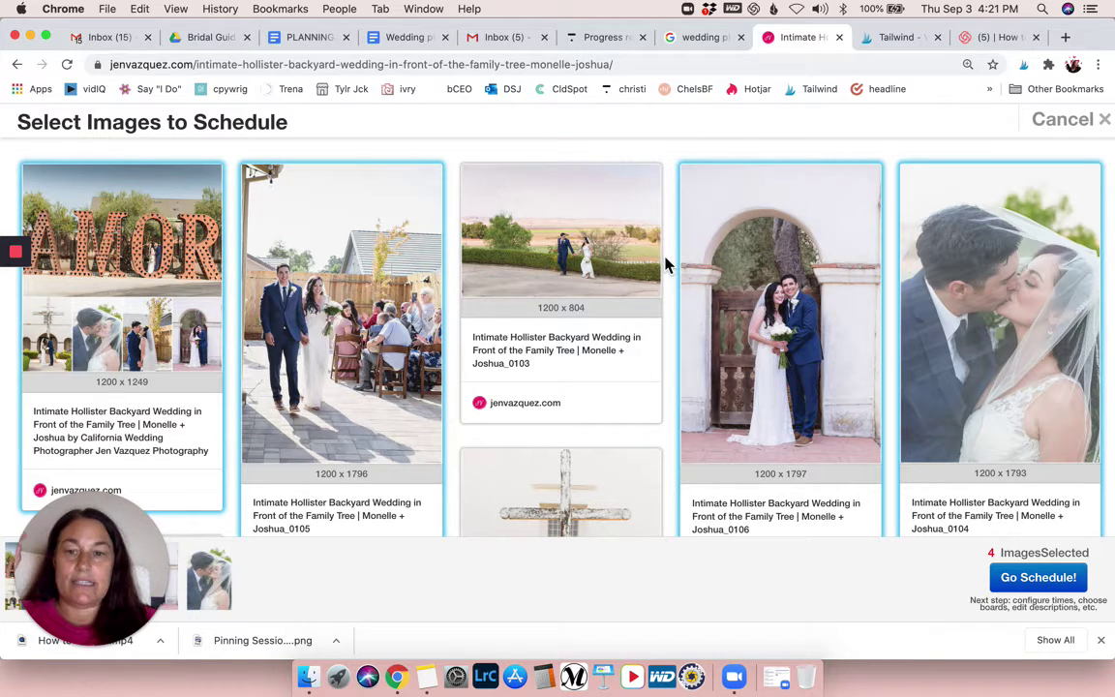
scroll(665, 264, down, 2)
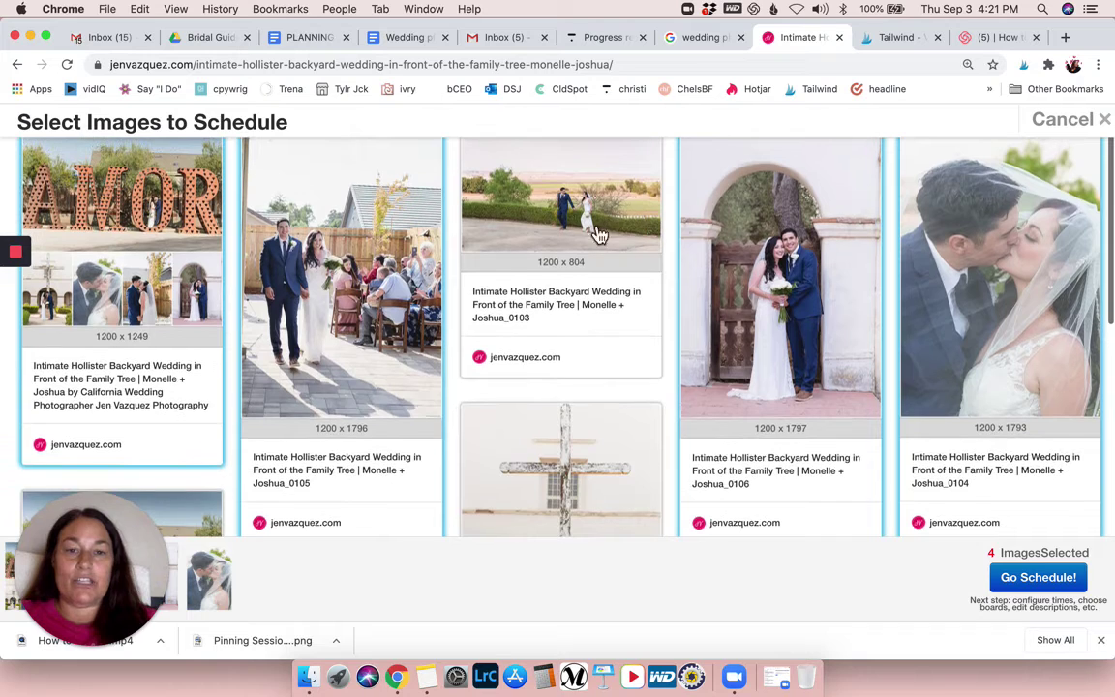
click(575, 221)
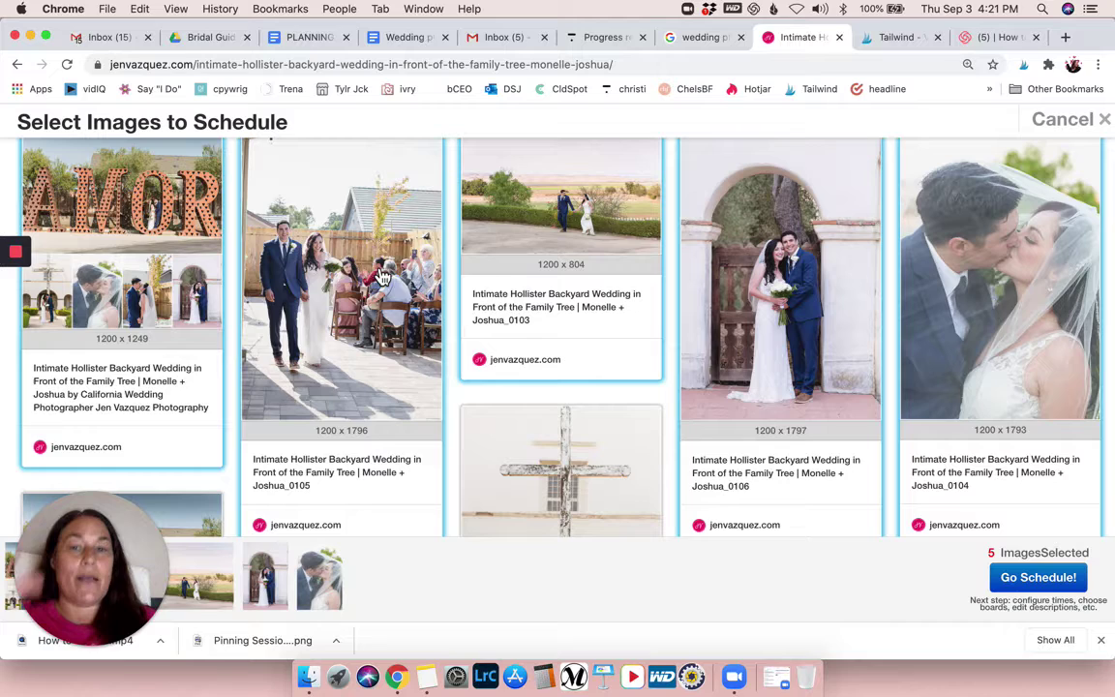
Step: Select the fence kiss, church courtyard, wide AMOR sign, cross and mission church photos
scroll(438, 334, down, 10)
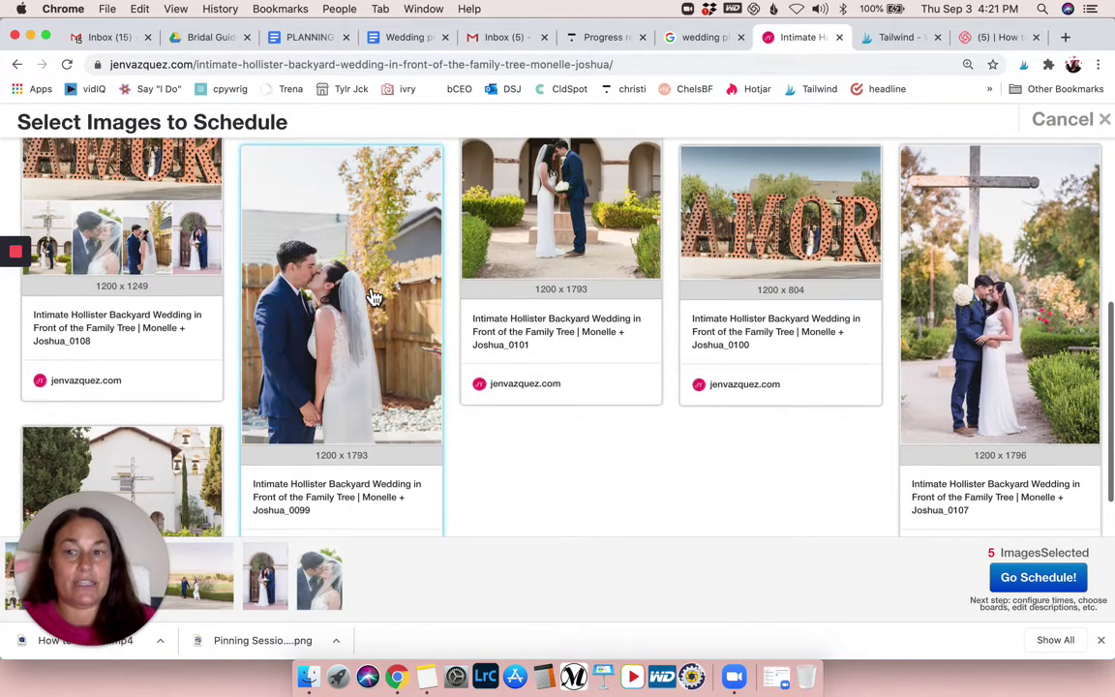
click(395, 303)
click(526, 184)
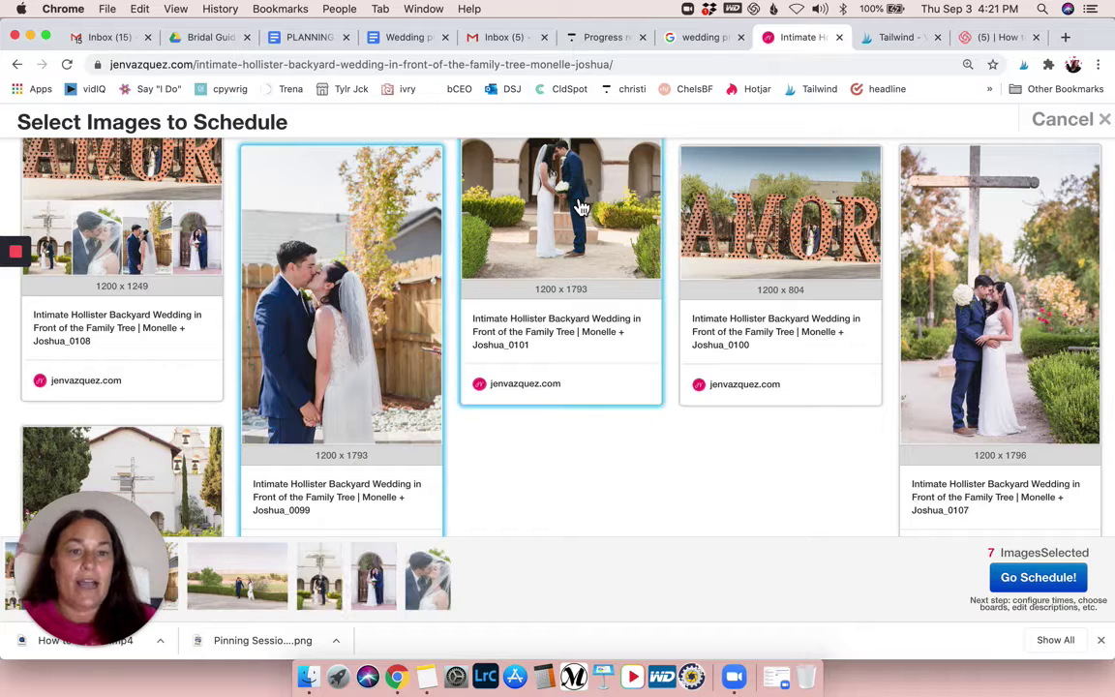
click(762, 251)
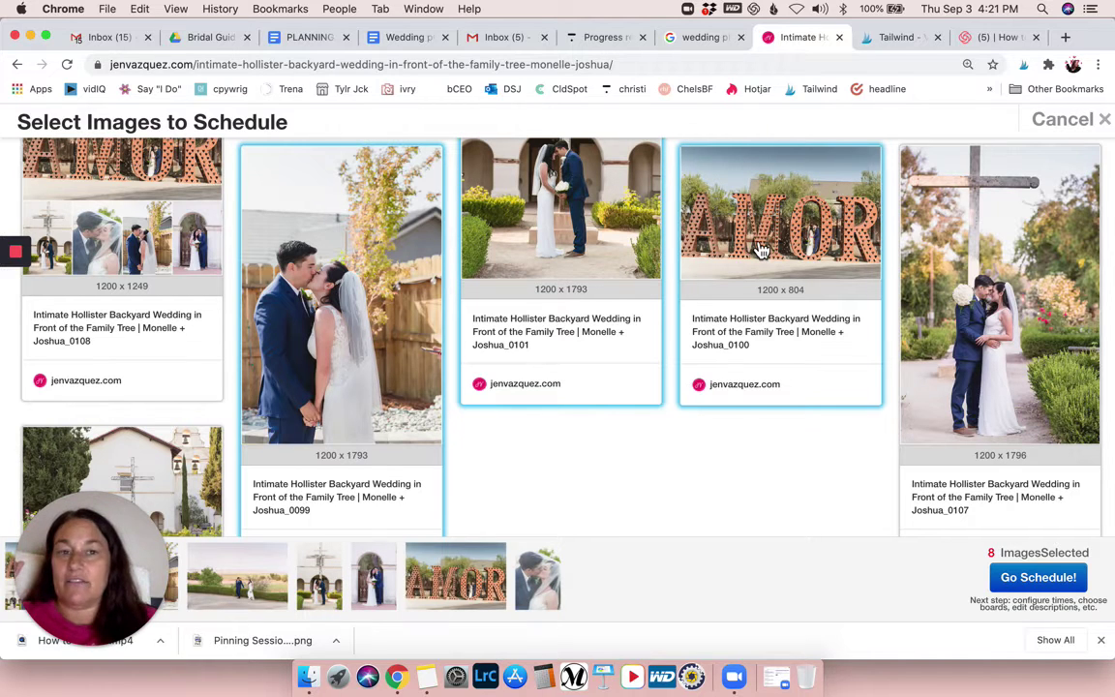
click(978, 291)
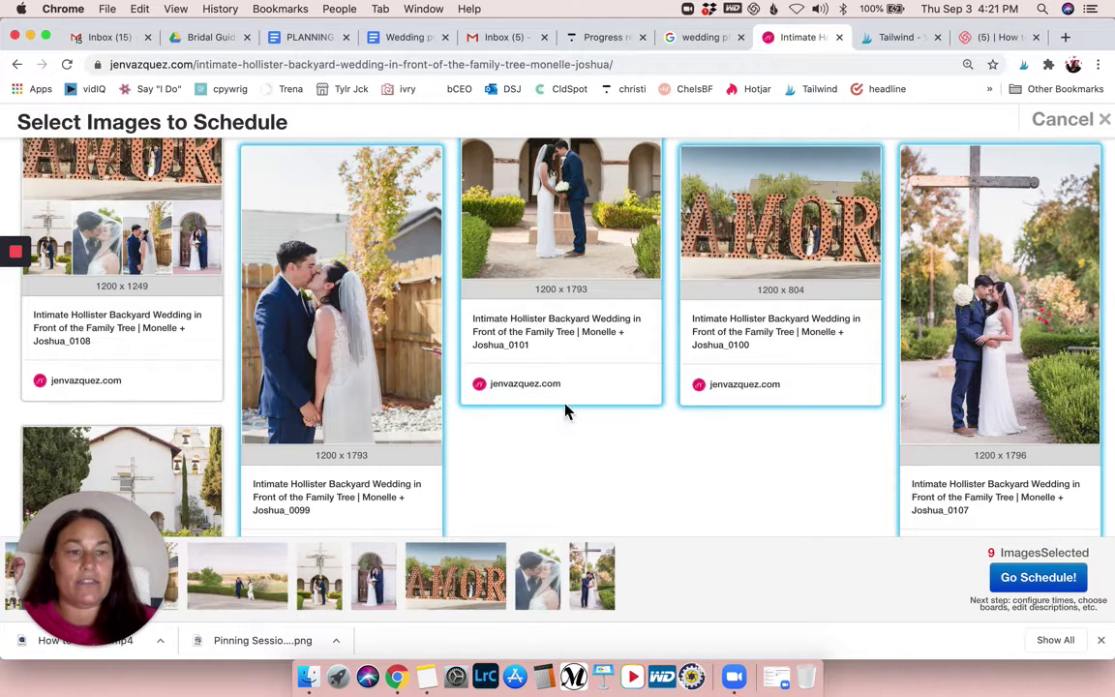
scroll(544, 412, down, 3)
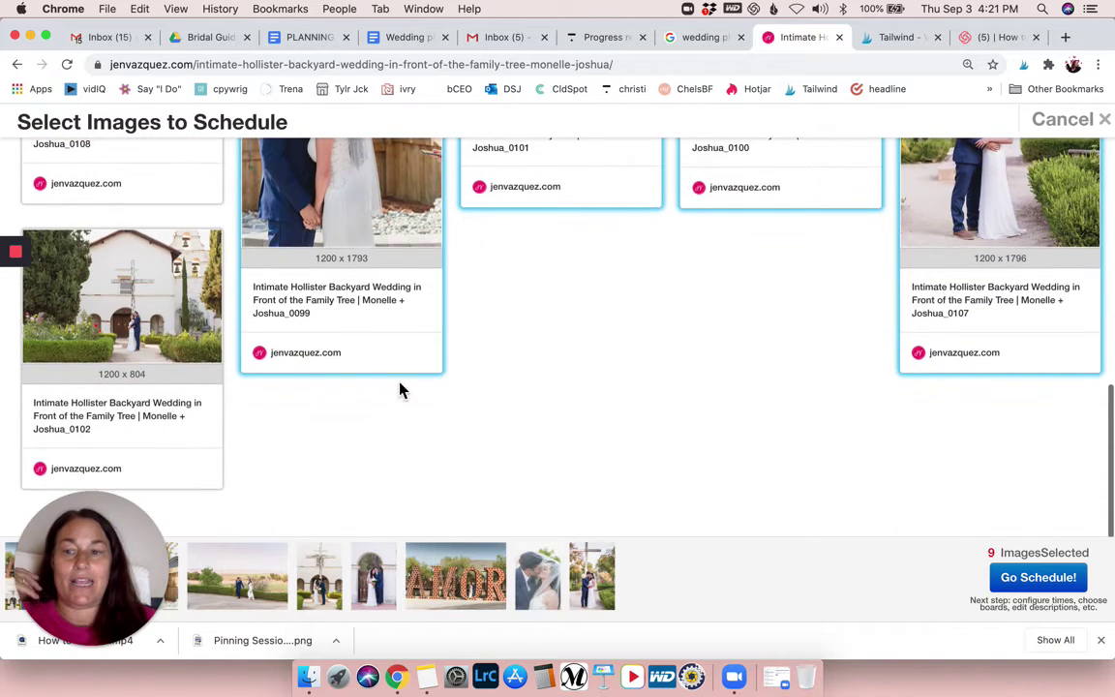
click(184, 326)
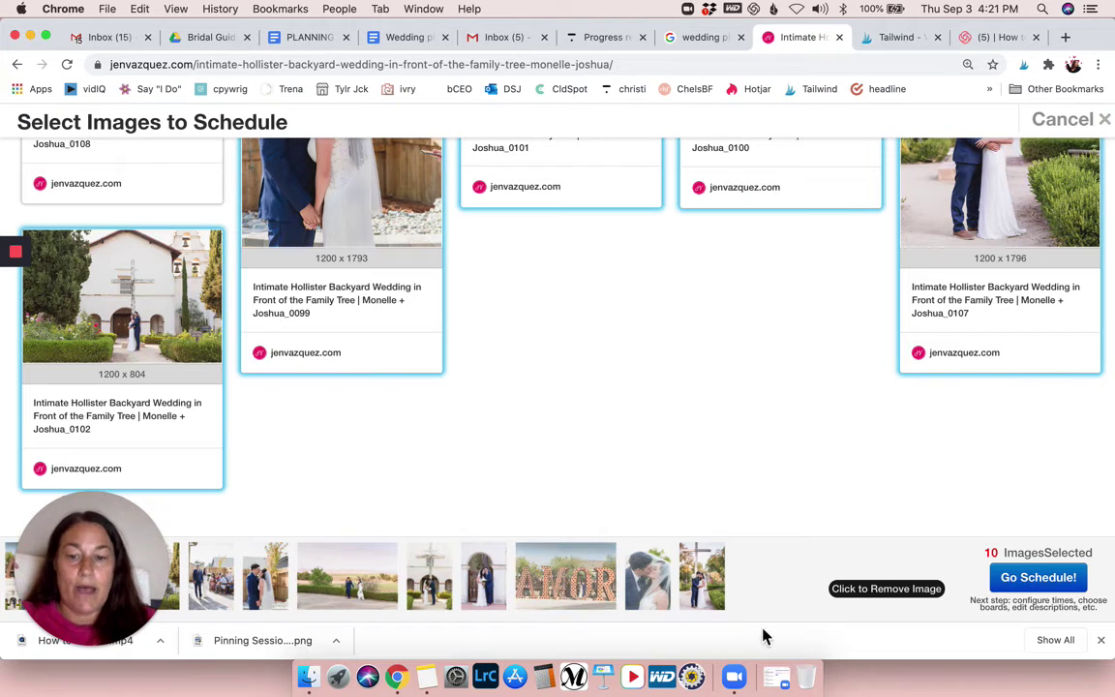
Step: Send the ten selected wedding images to Tailwind scheduling to be saved as drafts
click(1038, 581)
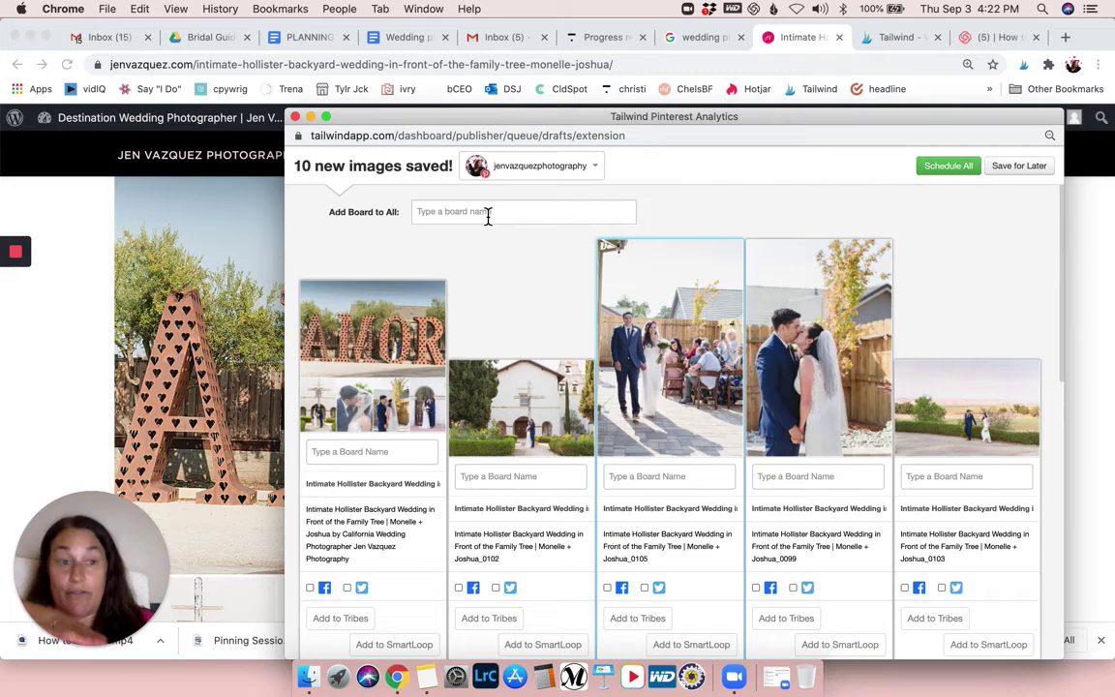
Step: Search the boards and add the photographer's California wedding photography board to all ten drafts
text(j)
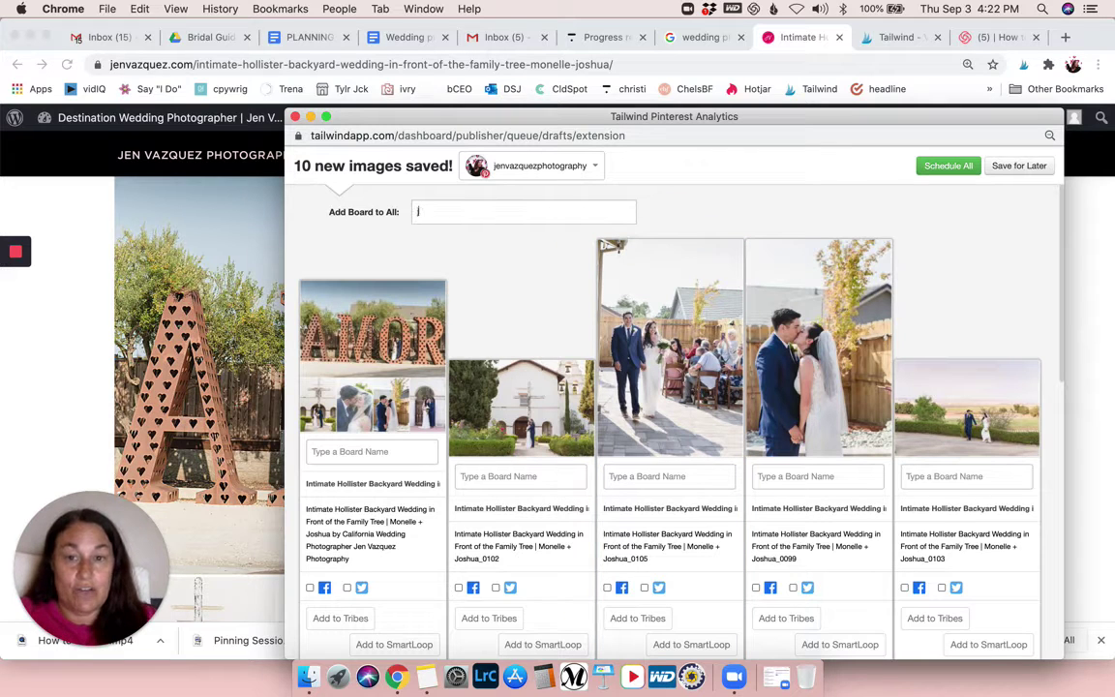
text(envaz)
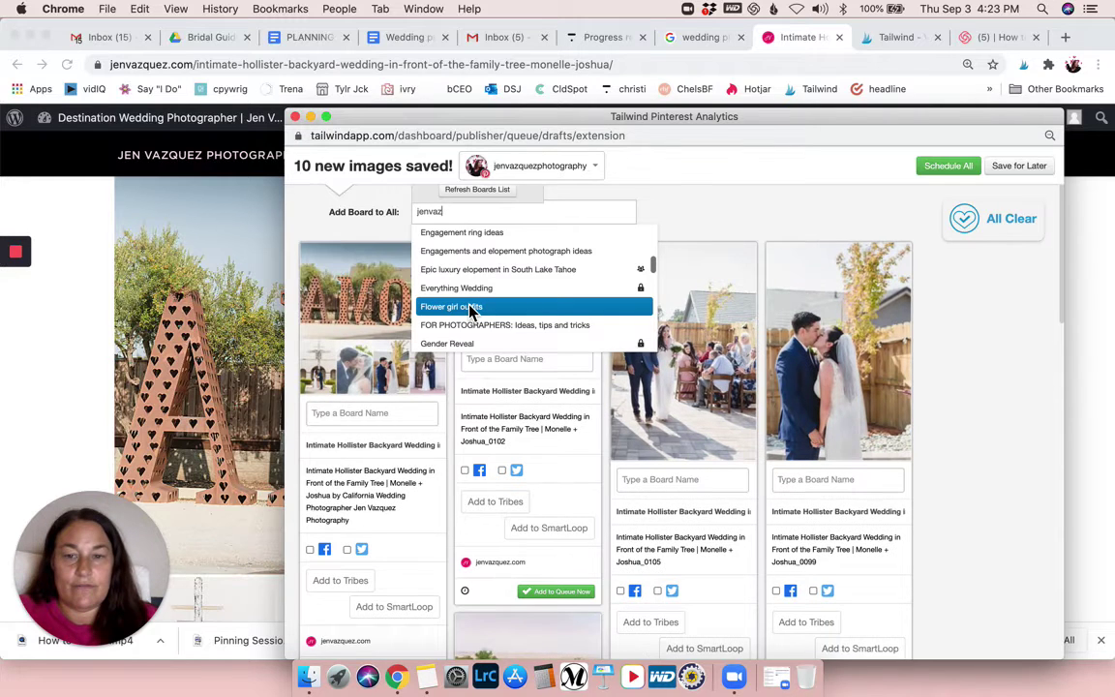
scroll(471, 308, down, 15)
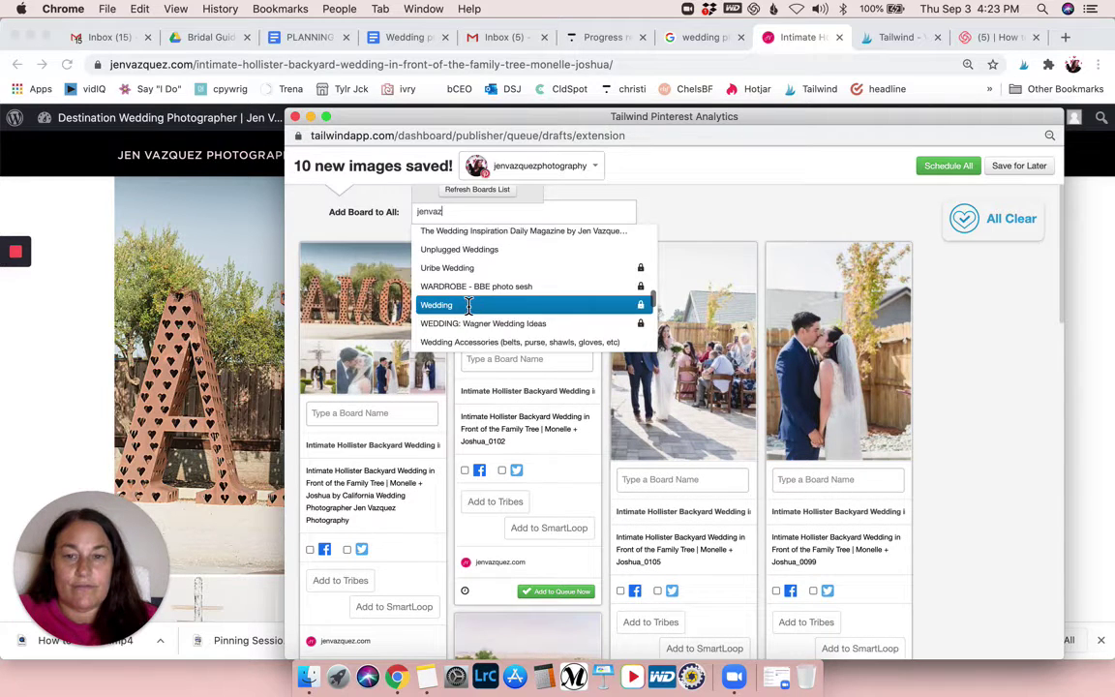
scroll(469, 306, up, 15)
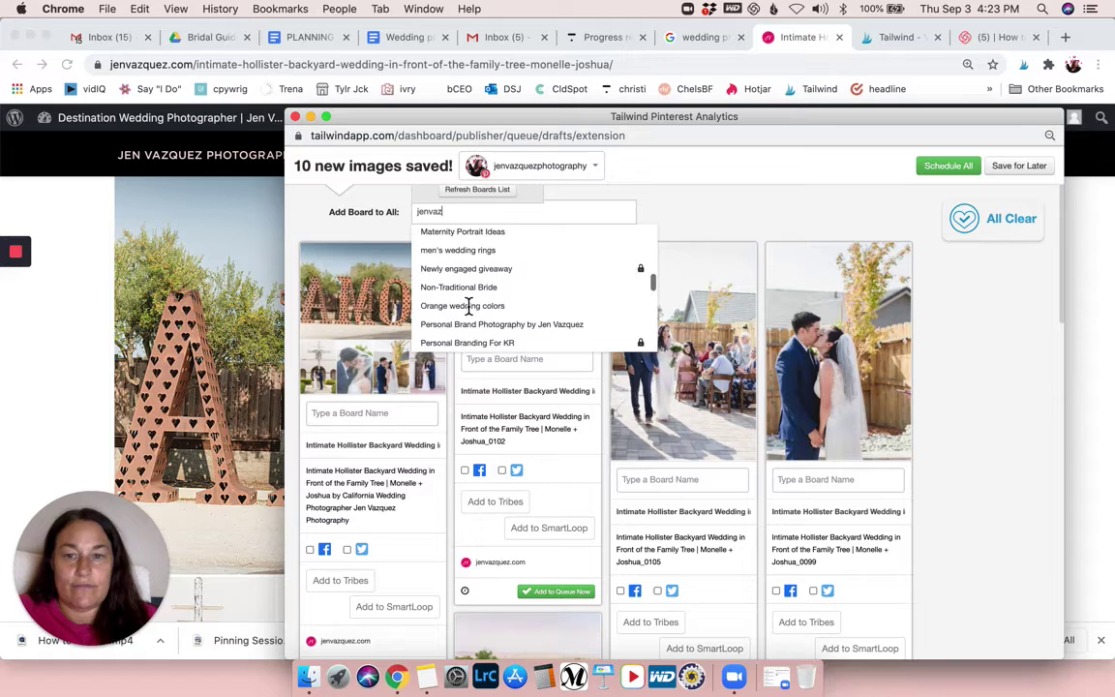
scroll(470, 308, down, 1)
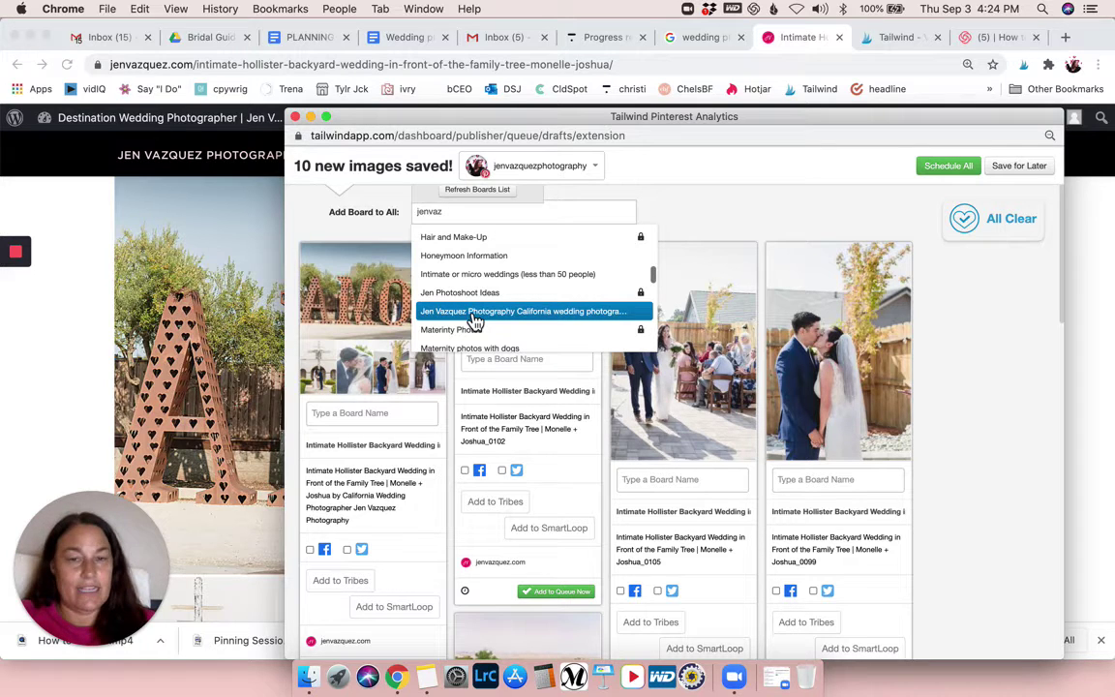
click(475, 312)
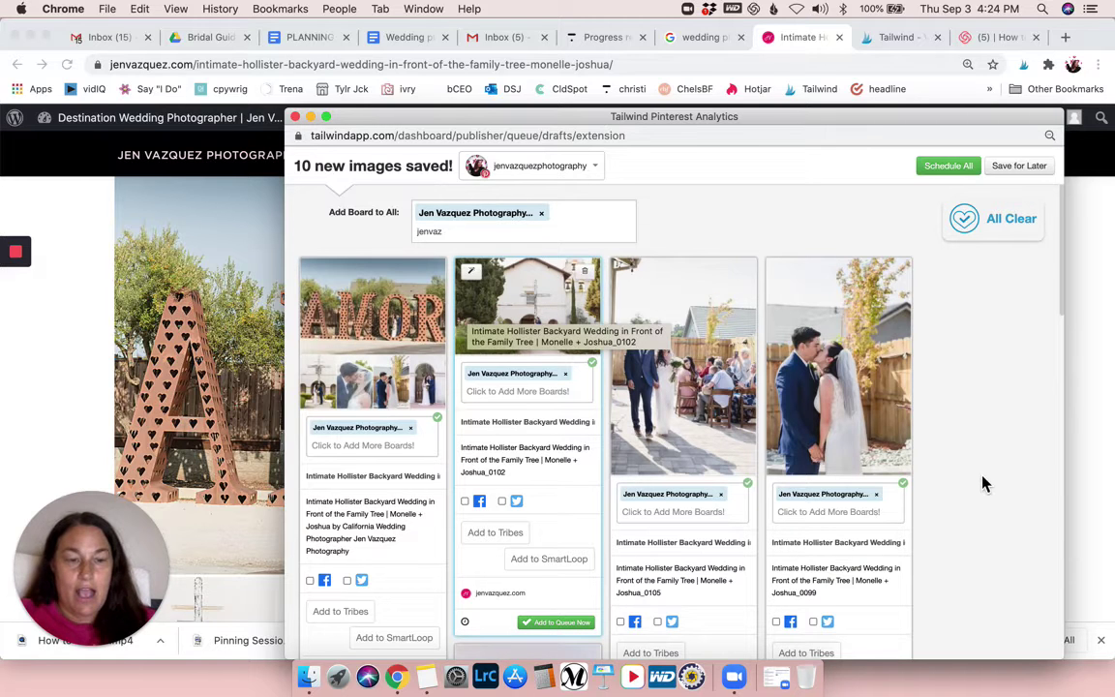
scroll(983, 482, down, 3)
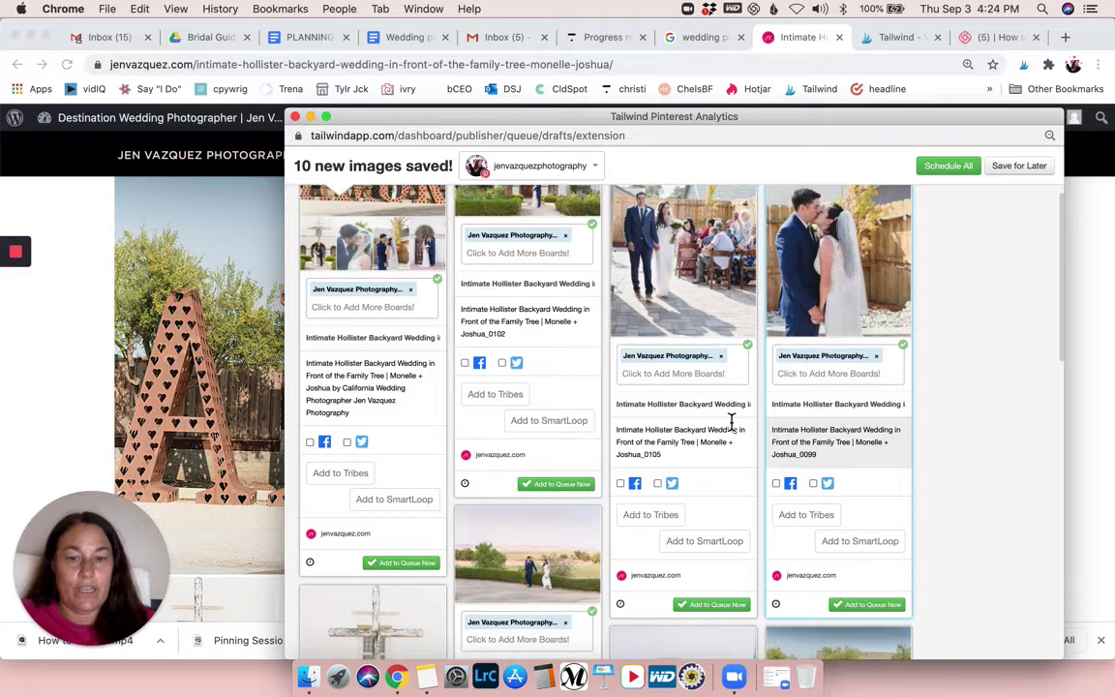
Step: Add the Wedding portrait ideas board to the cross and arch photo pins
scroll(733, 429, down, 4)
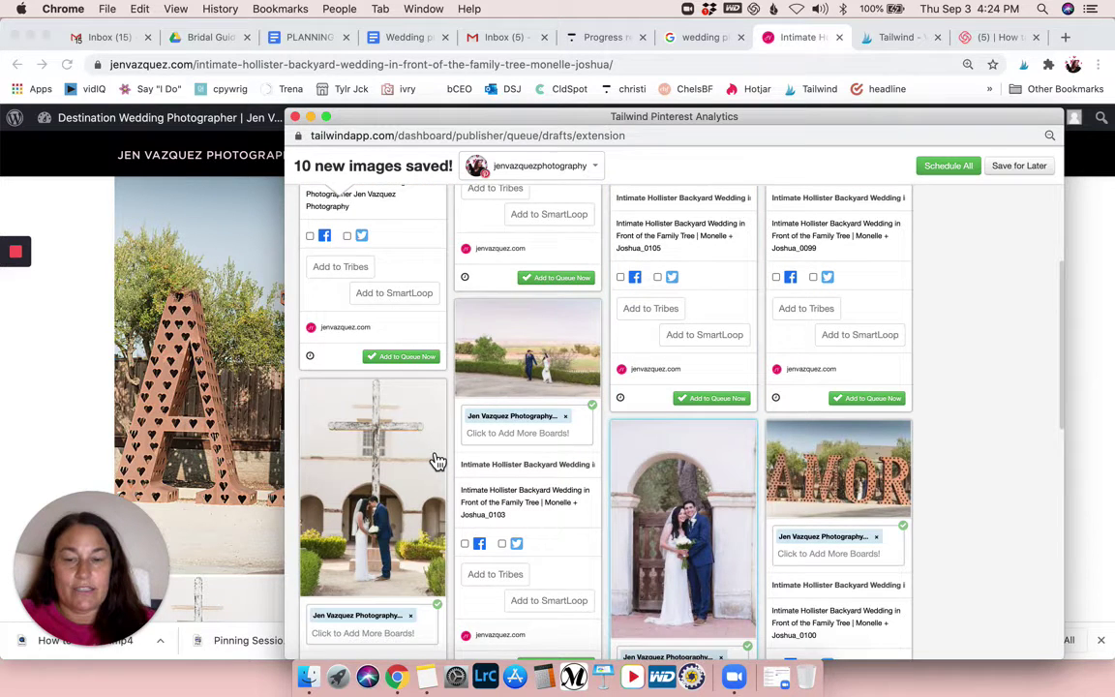
scroll(438, 461, down, 3)
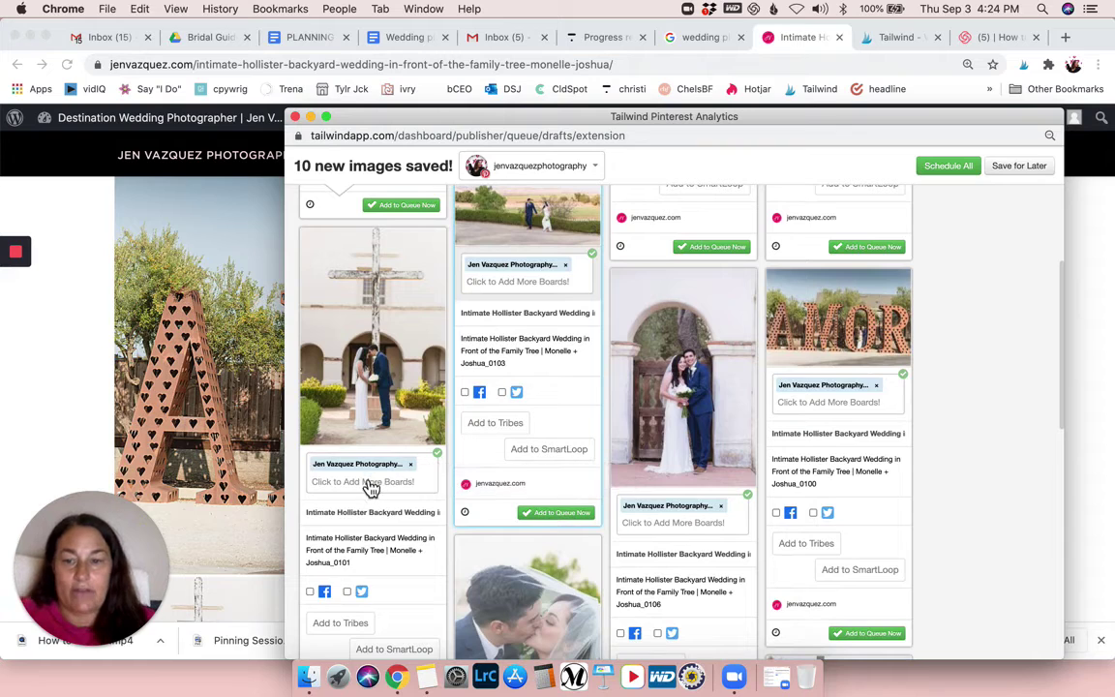
mouse_move(368, 484)
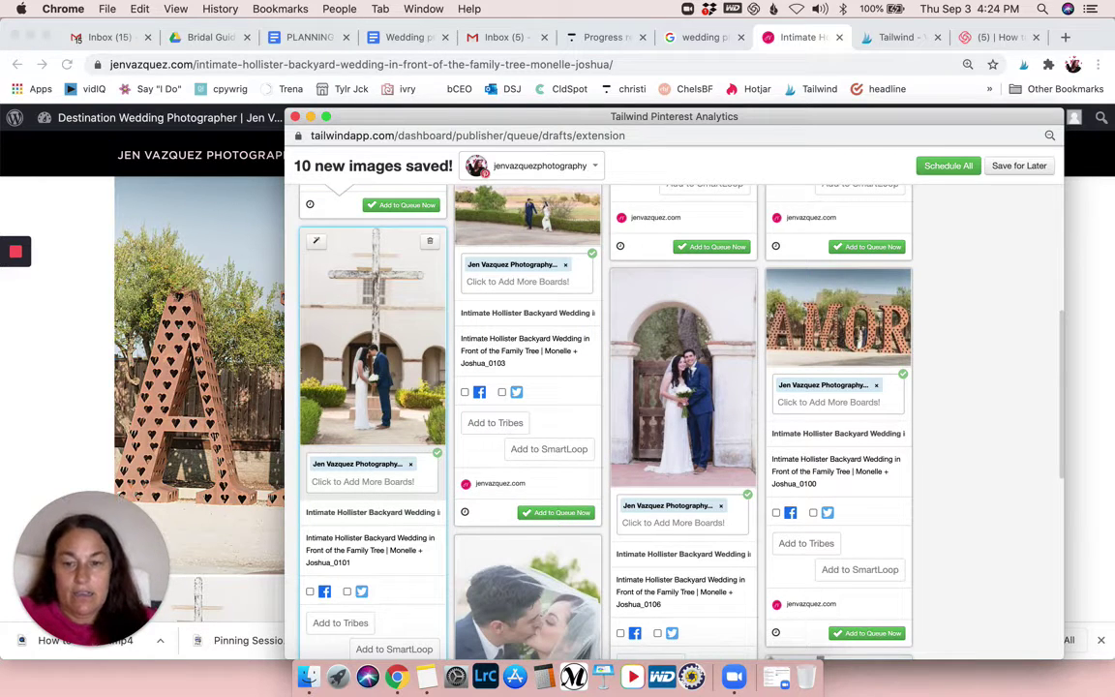
click(381, 484)
text(portrait)
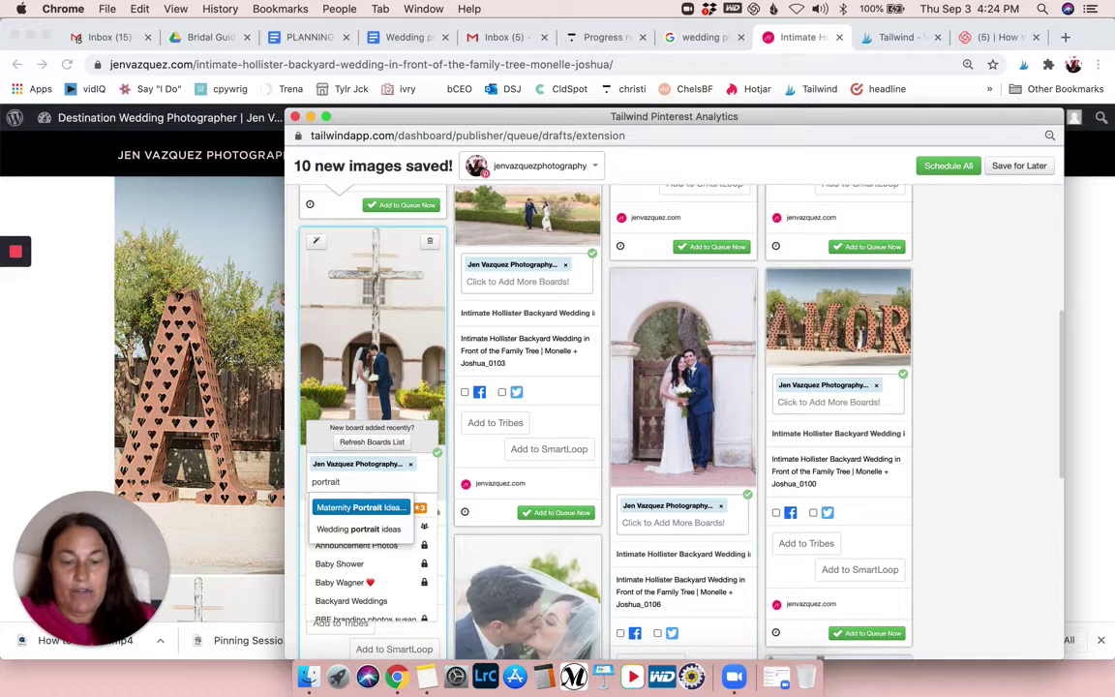
key(Down)
key(Return)
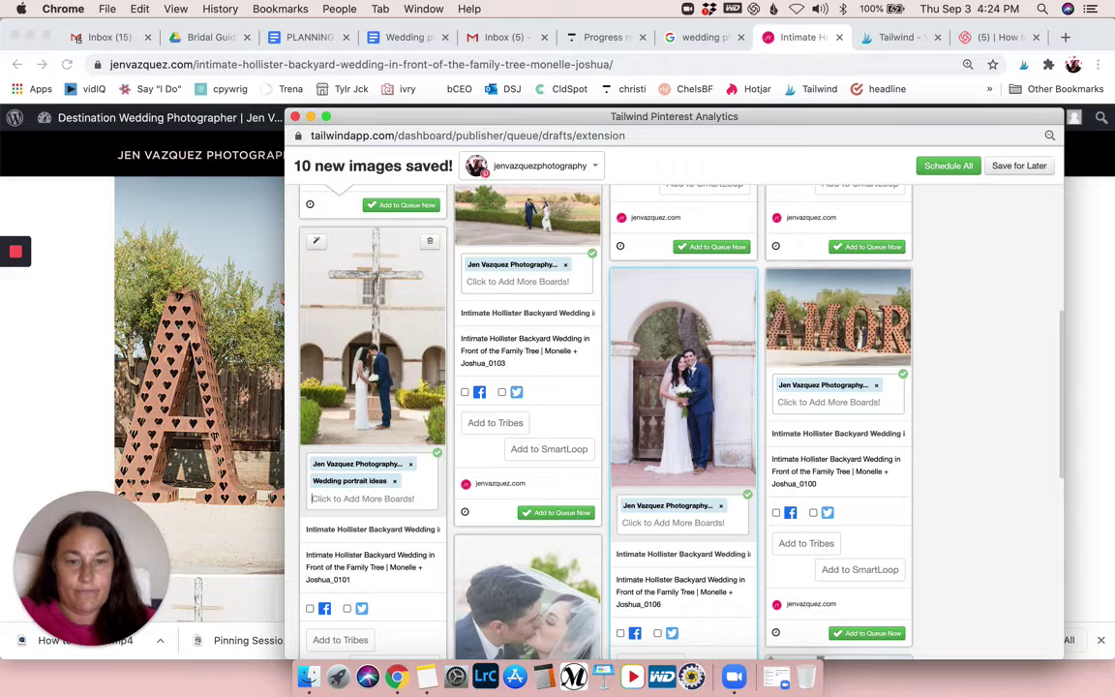
click(673, 523)
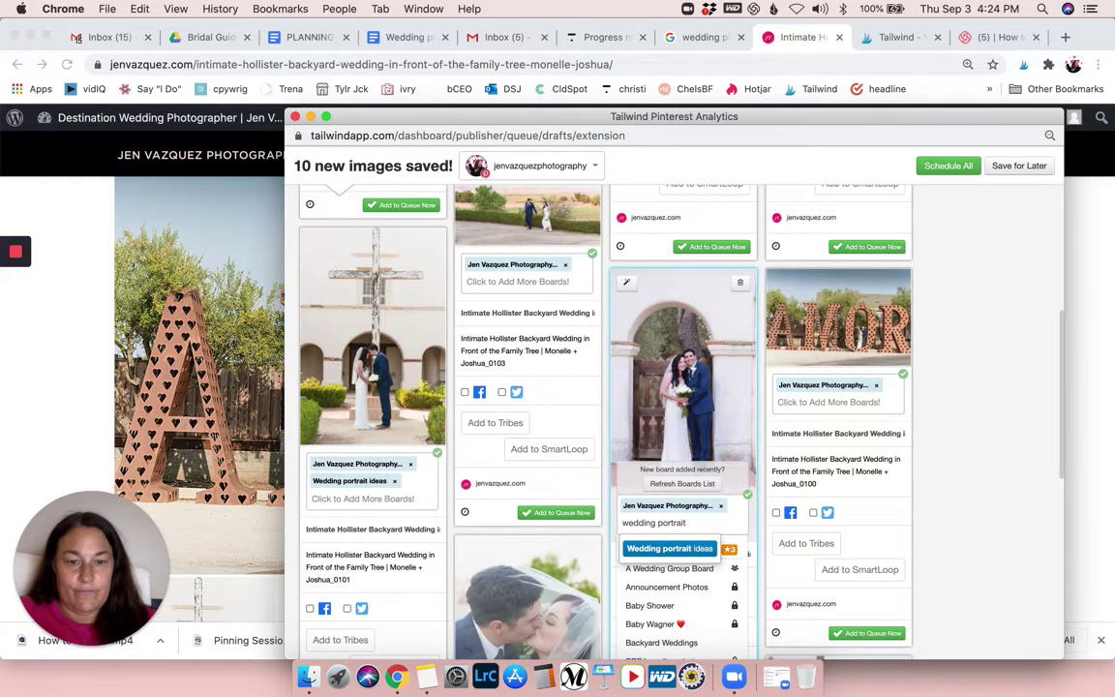
click(669, 549)
scroll(606, 502, down, 4)
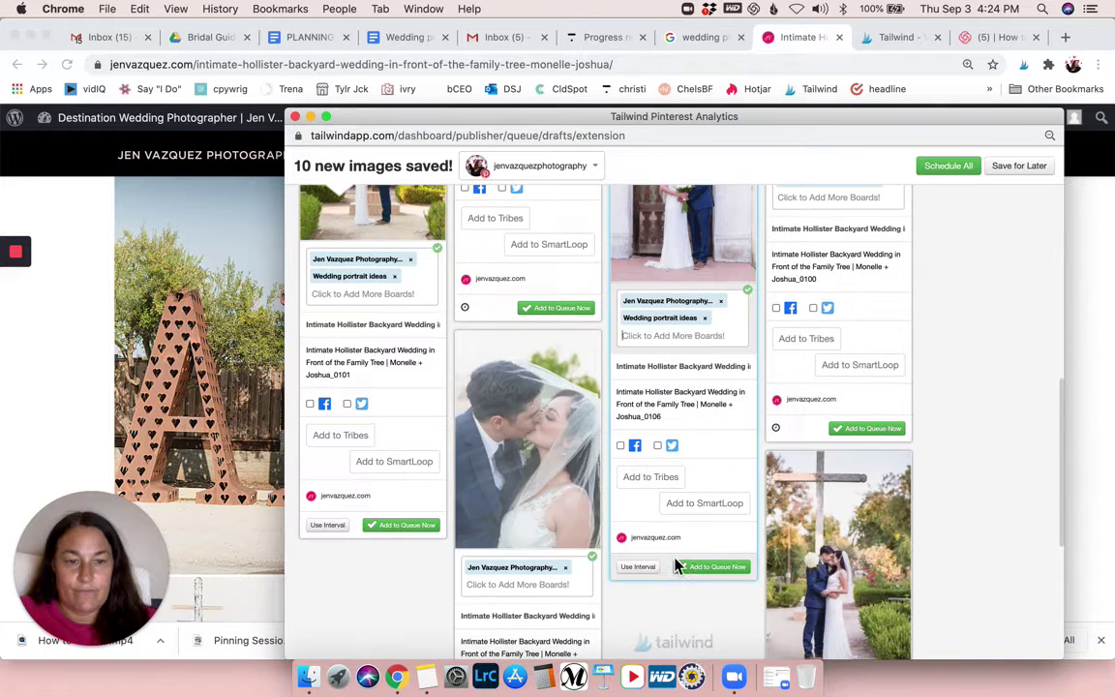
Step: Add Wedding portrait ideas to the kiss photo and couple-by-cross pins as well
click(534, 585)
text(wedding portrait)
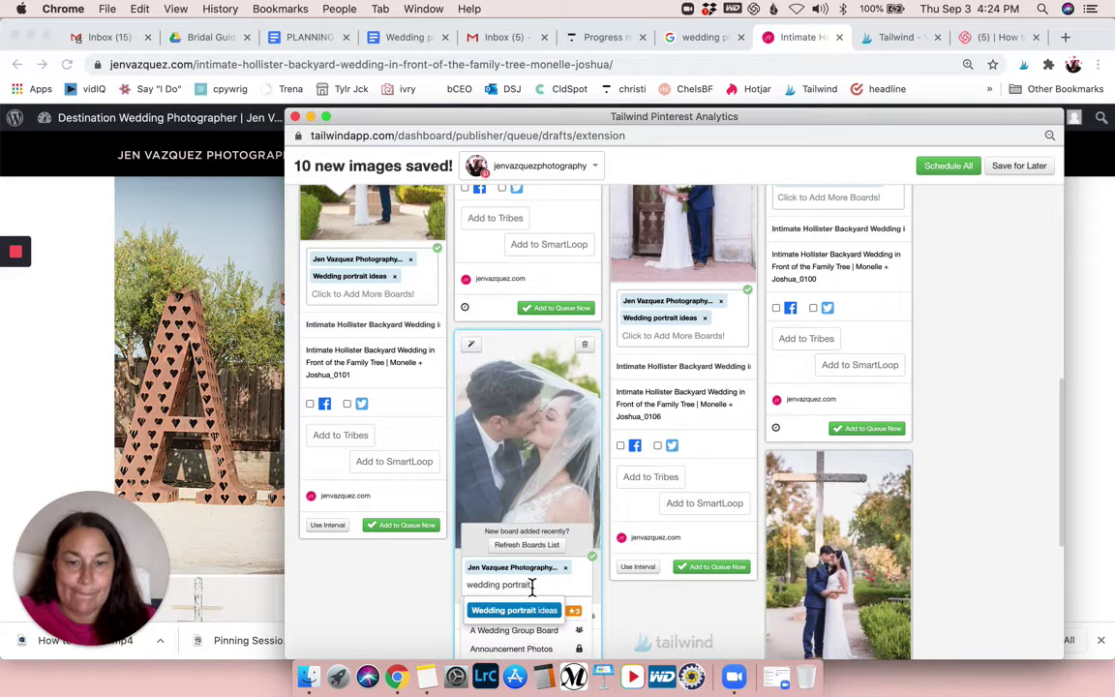
scroll(755, 562, down, 3)
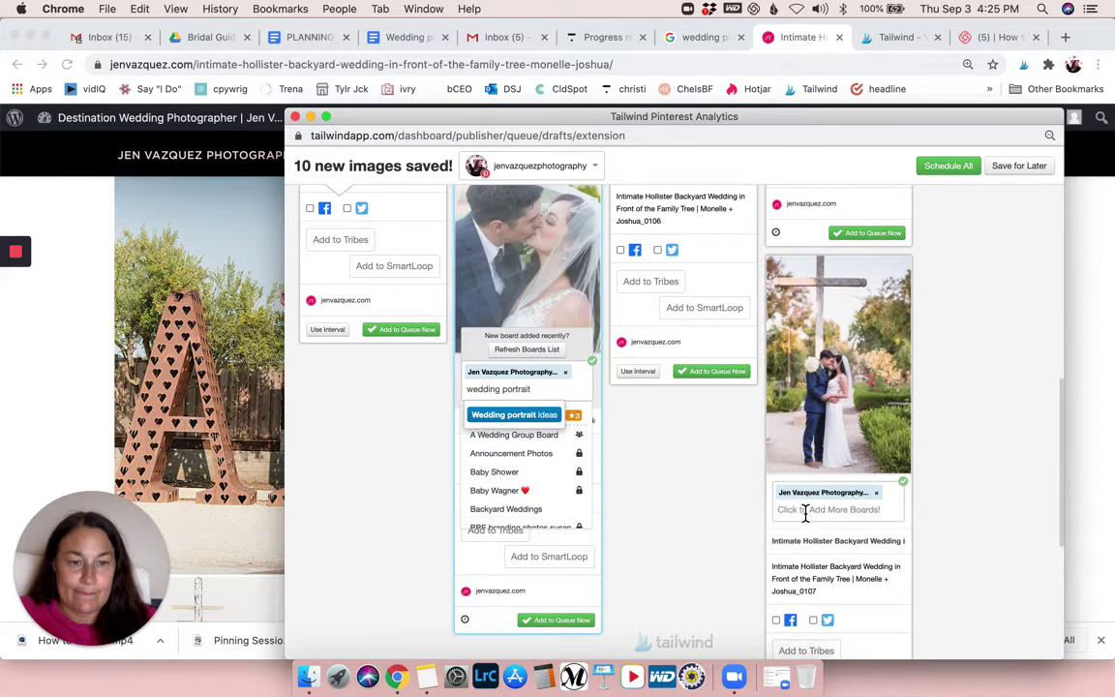
key(Return)
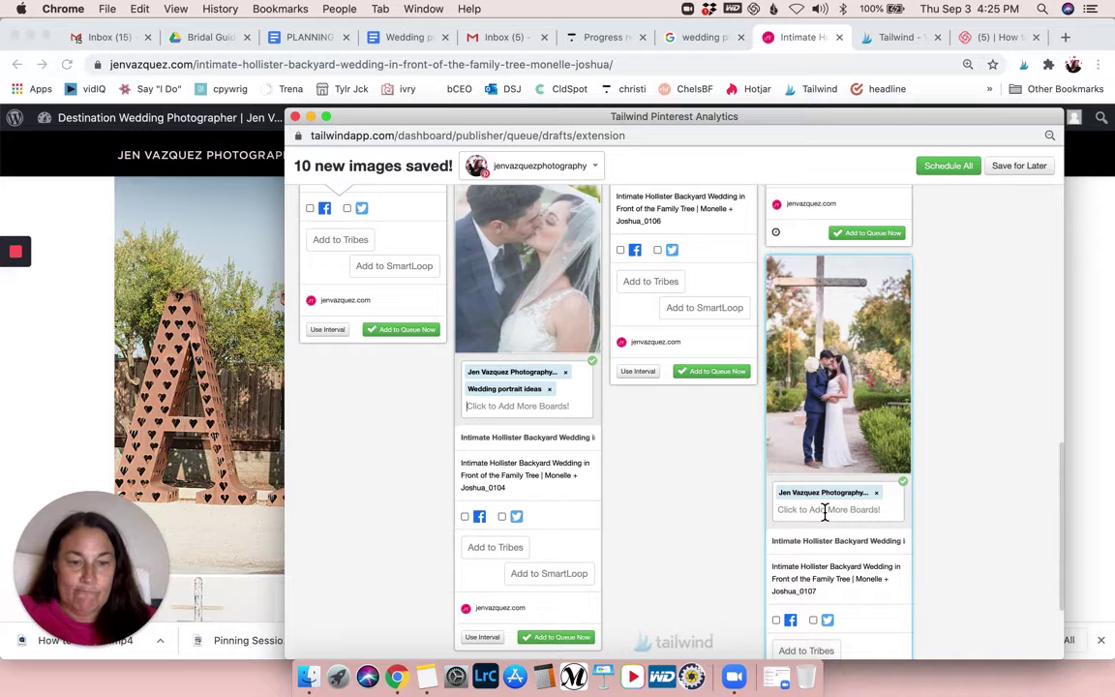
click(825, 509)
text(wedding portra)
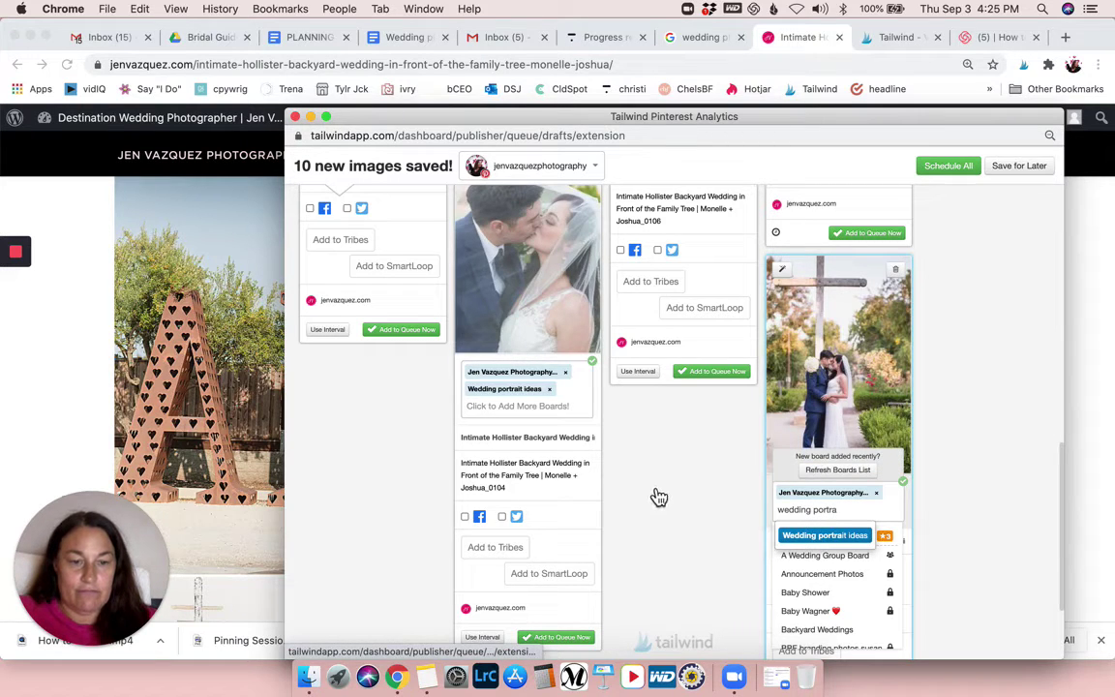
key(Return)
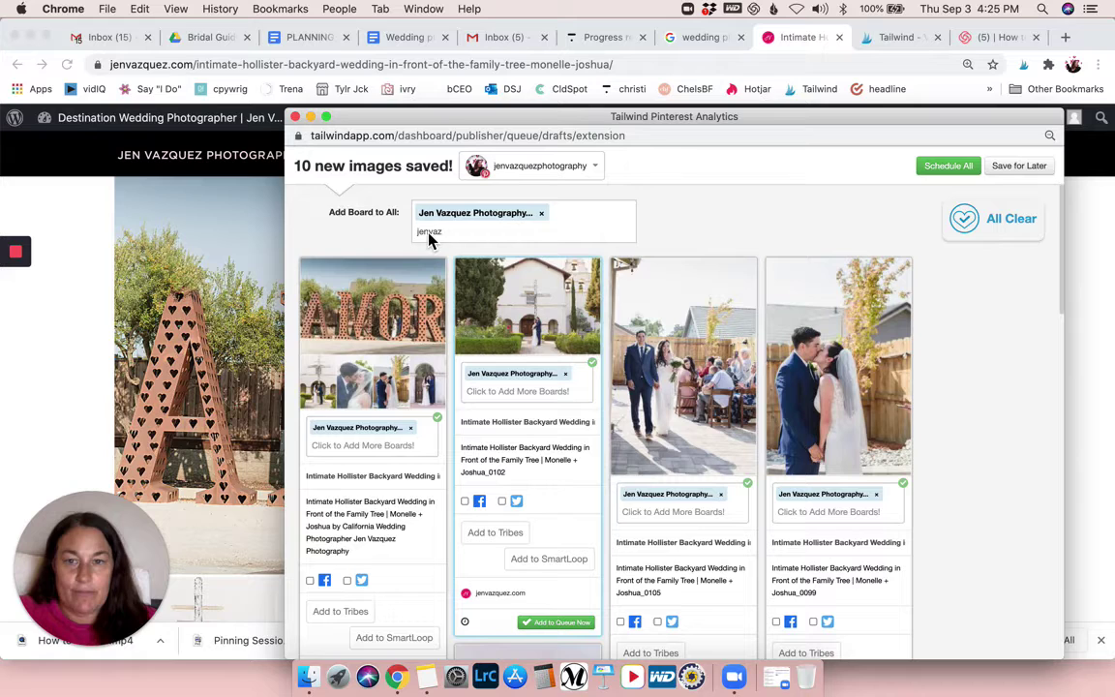
Step: Add Wedding inspiration, The Wedding Inspiration, A Wedding Group Board and Wedding Venues in California to all pins
mouse_move(428, 234)
mouse_down()
mouse_move(415, 235)
mouse_move(433, 235)
mouse_up()
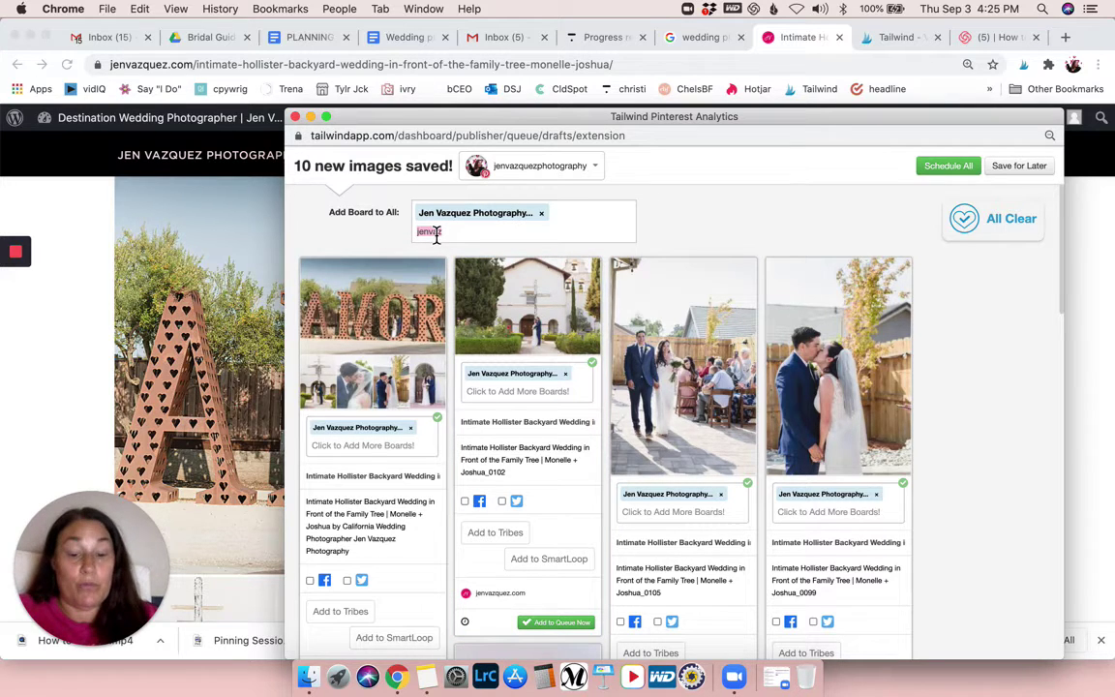
text(wedd)
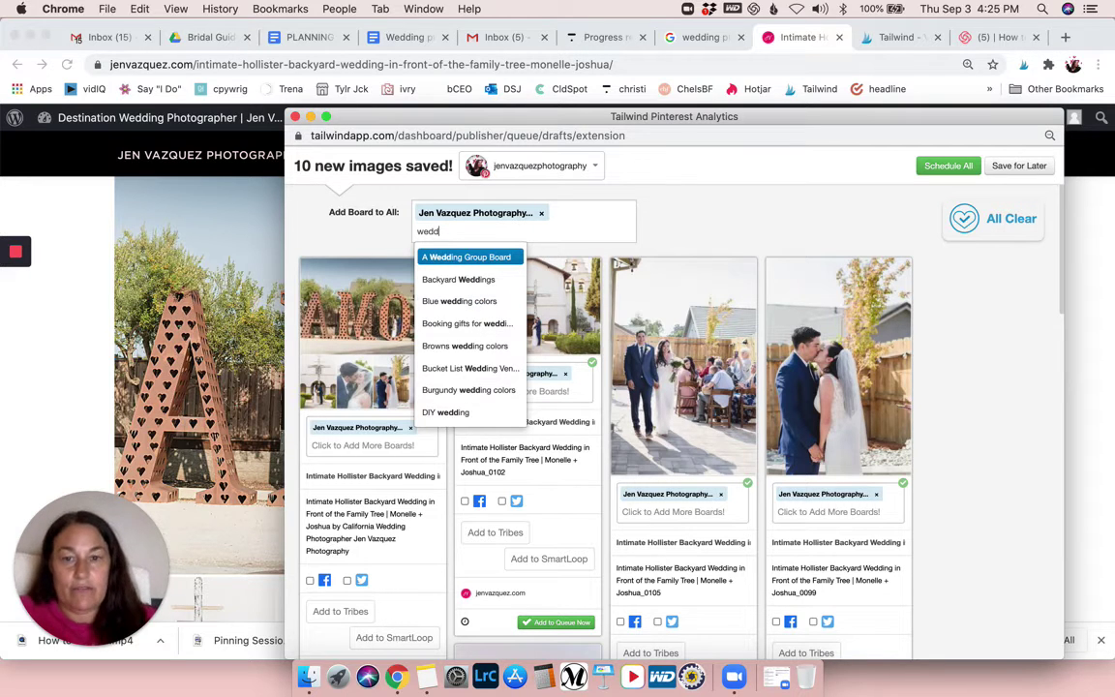
text(ing inspir)
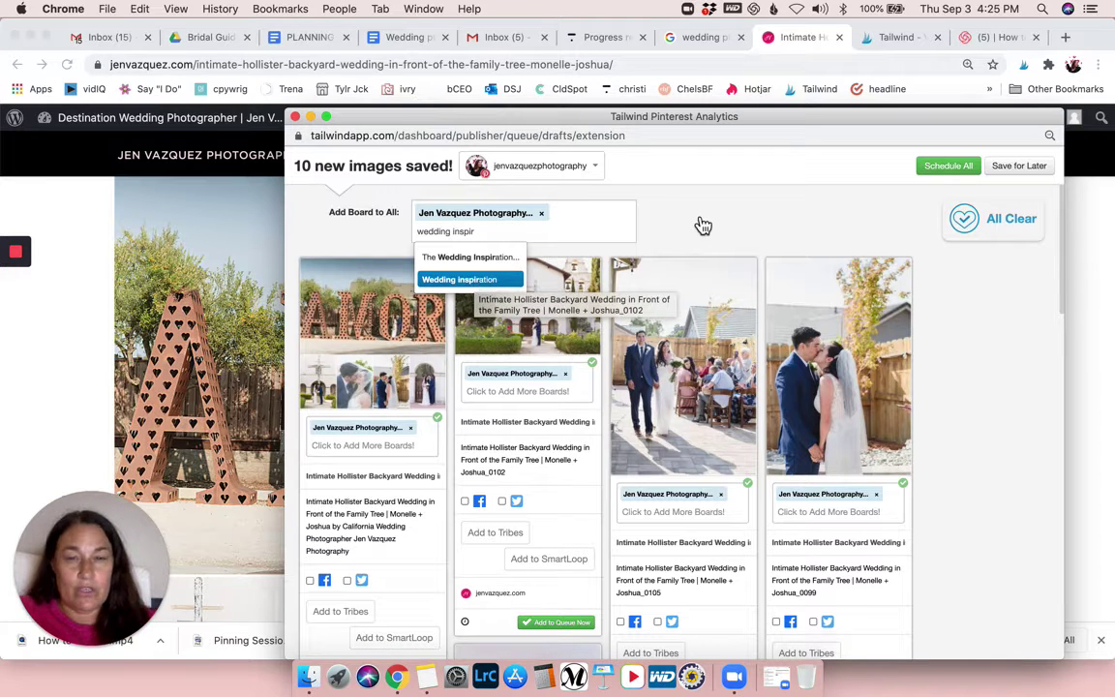
key(Return)
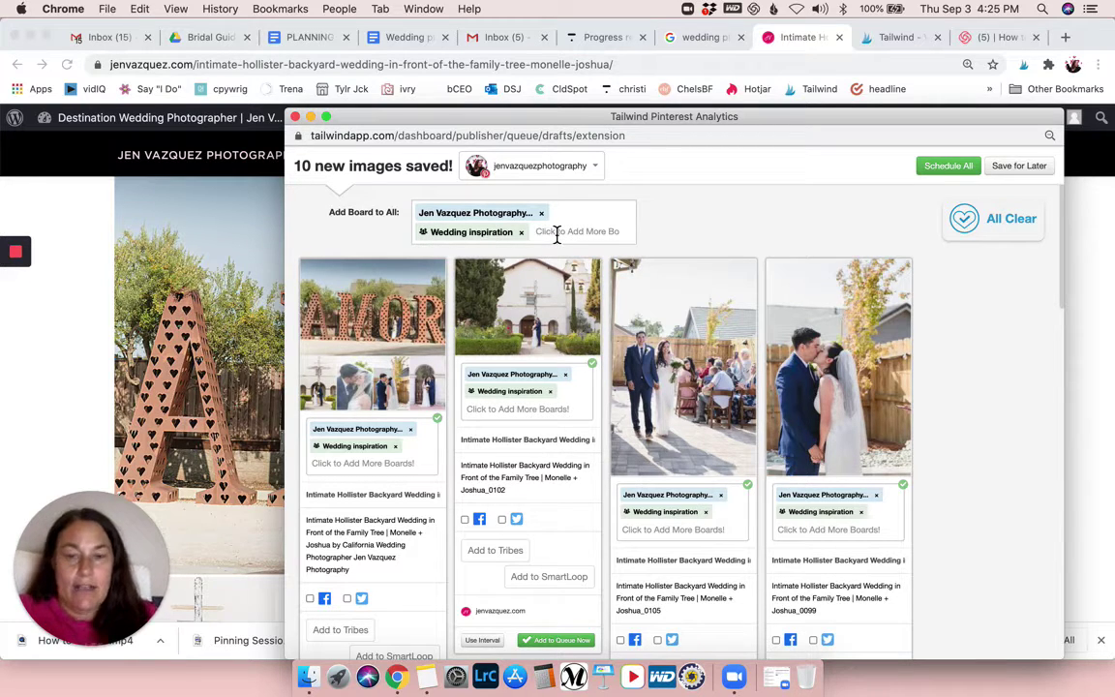
text(th)
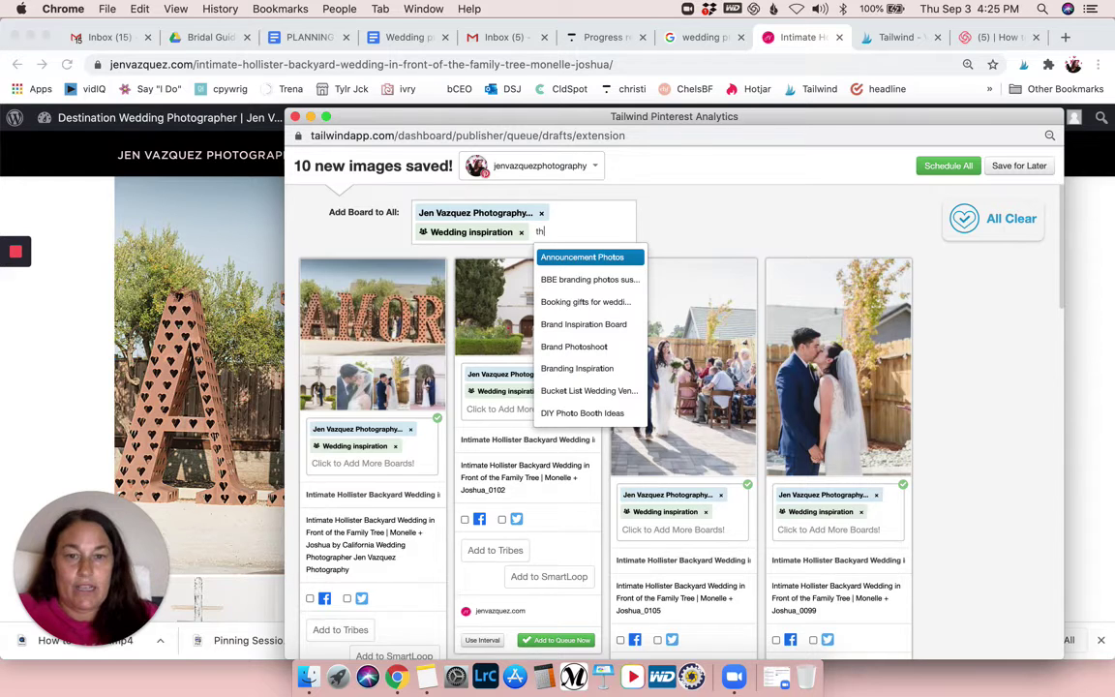
text(e wedding inspir)
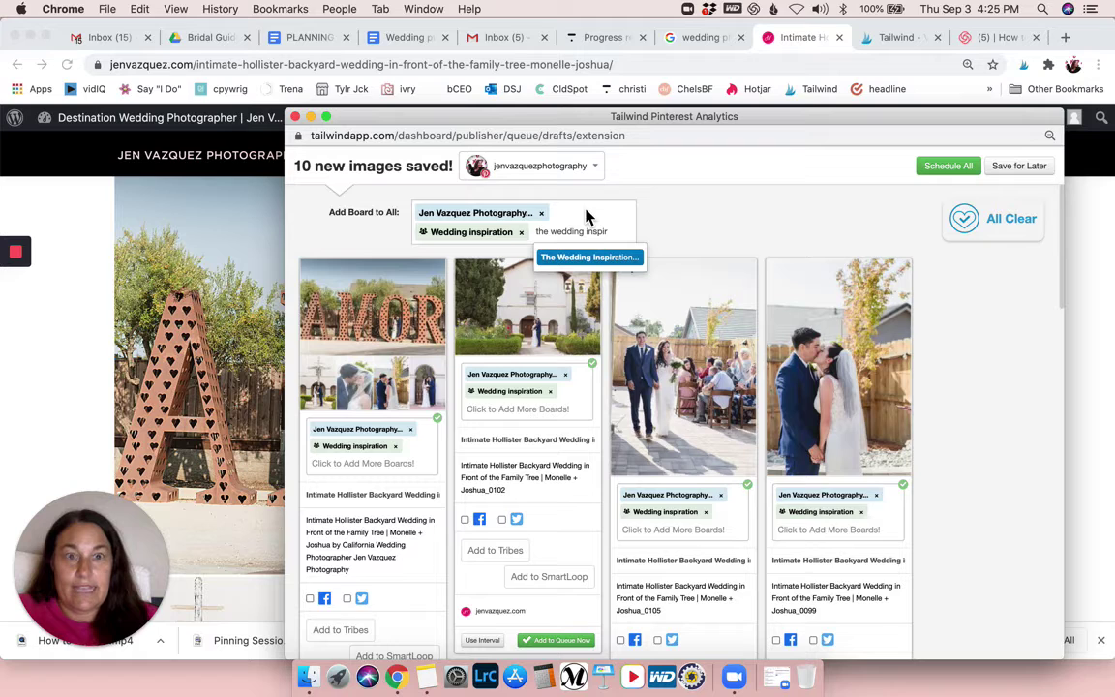
click(595, 256)
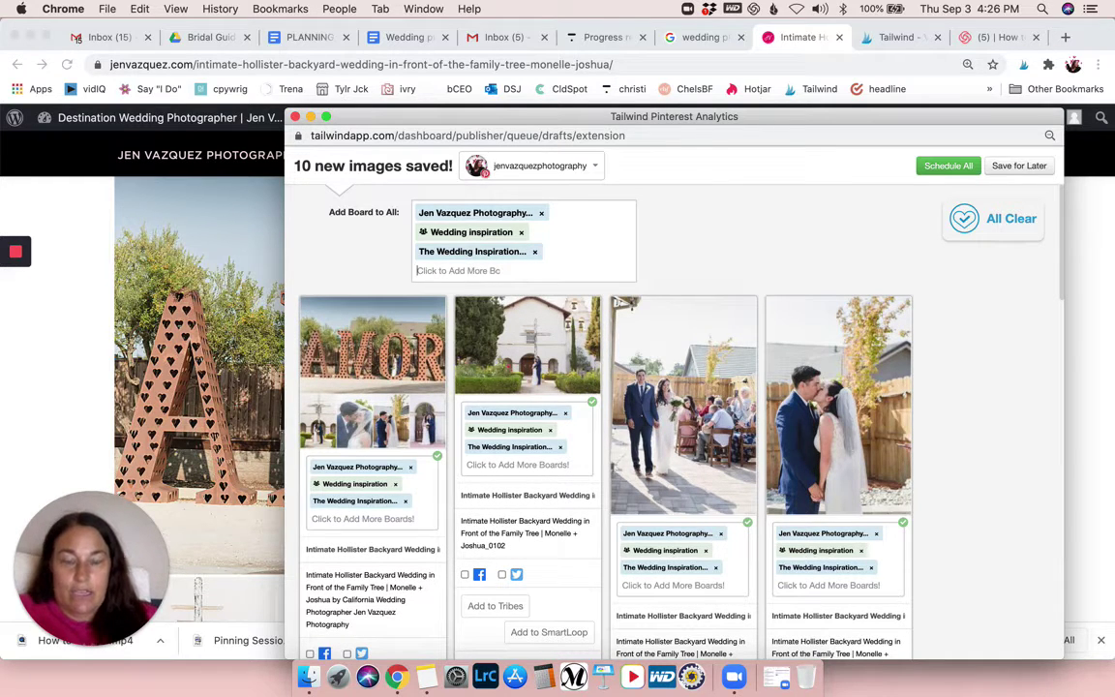
text(a wedd)
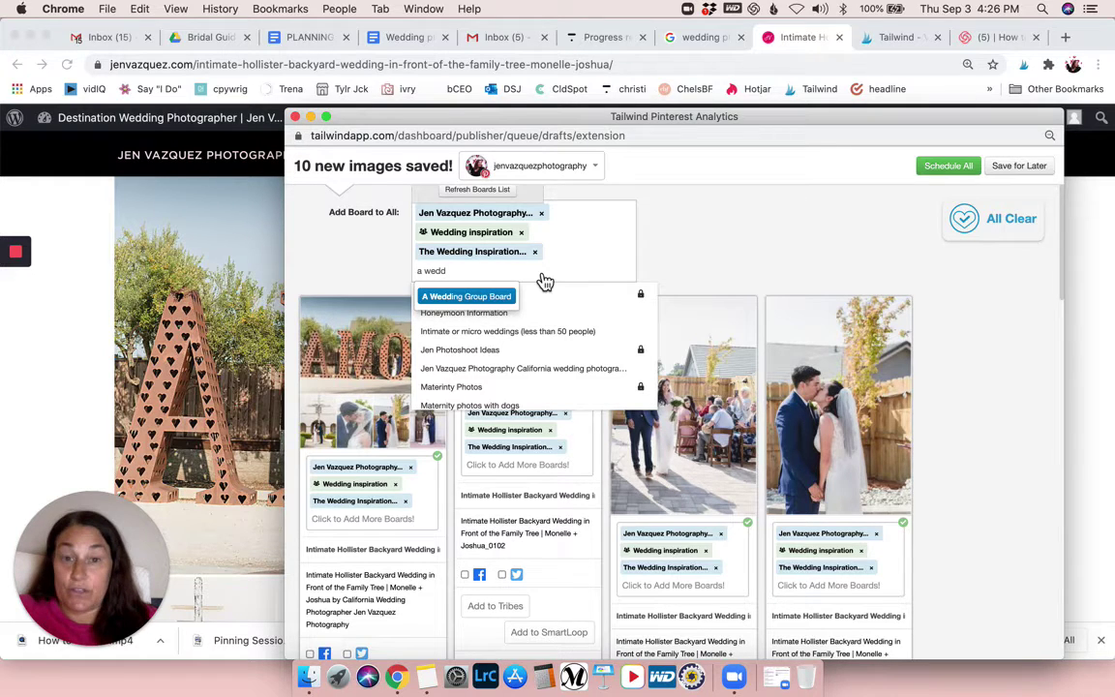
key(Return)
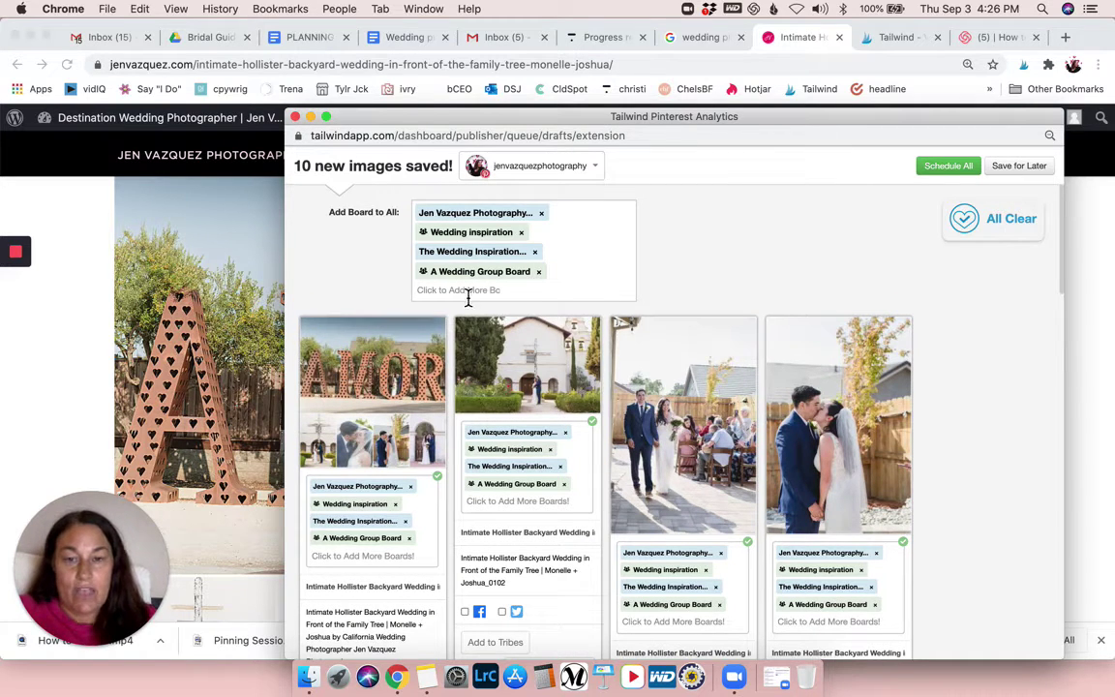
text(venue)
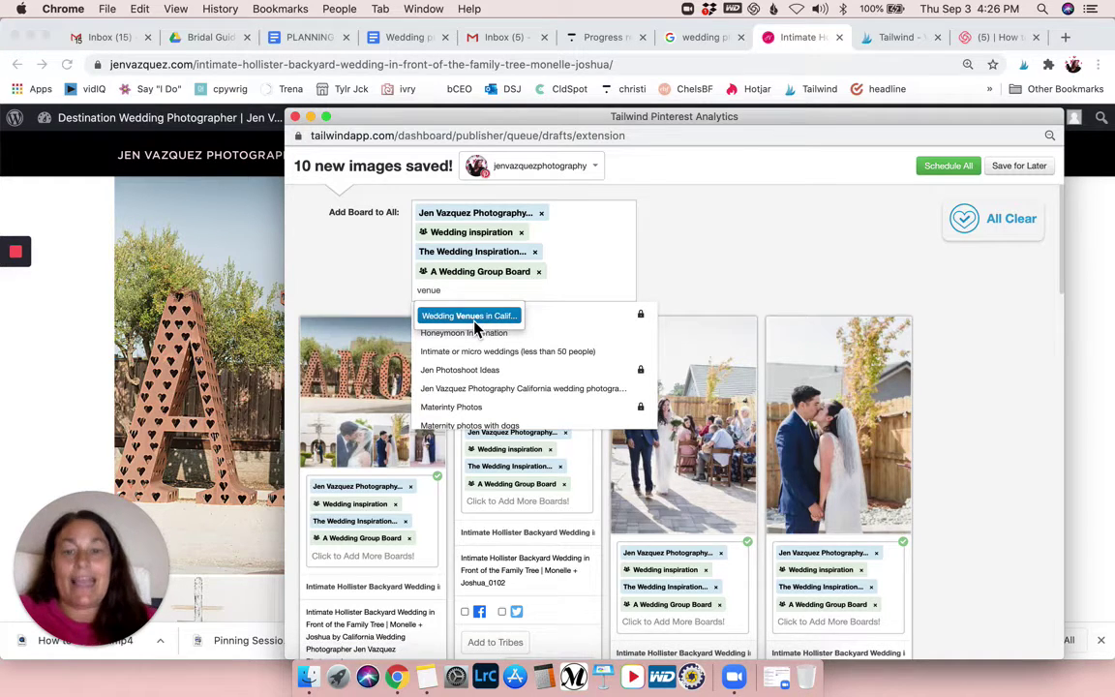
click(474, 322)
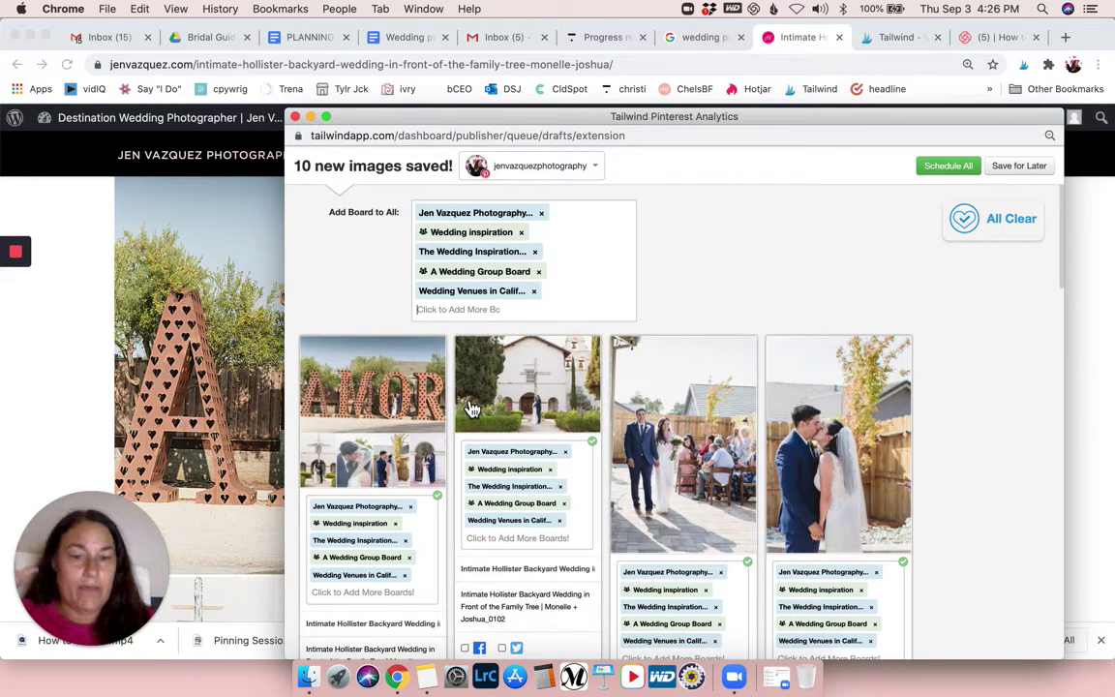
Step: Add the AMOR collage pin to the Wedding Top Posts loop, removing the Wedding Advice tag
scroll(467, 402, down, 3)
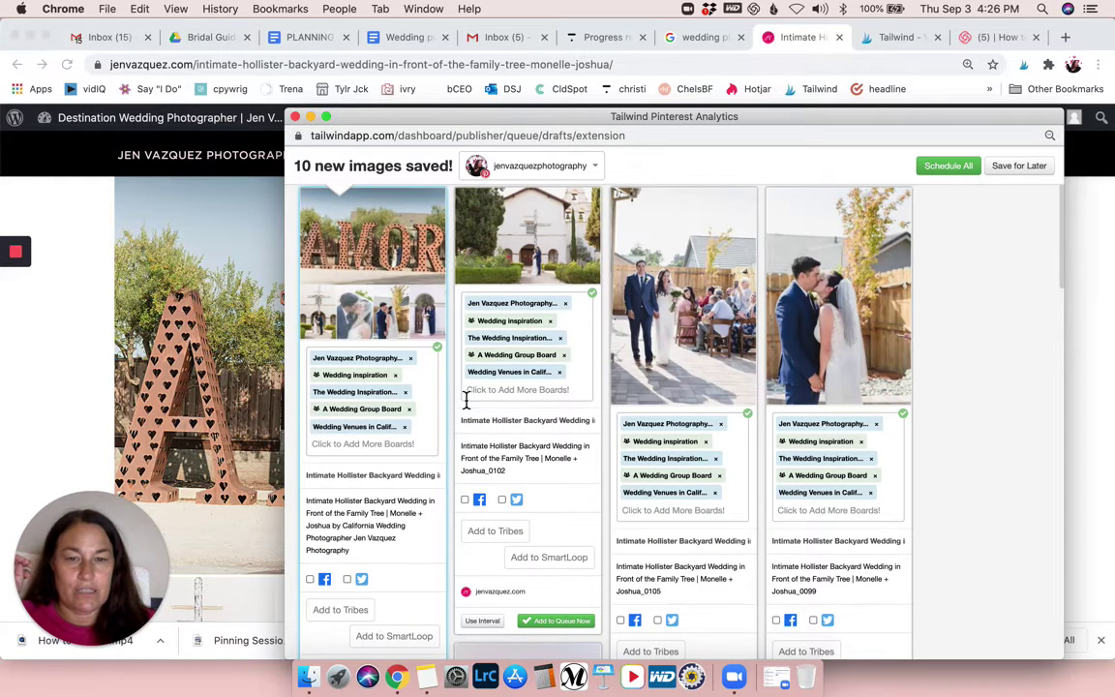
scroll(466, 400, down, 5)
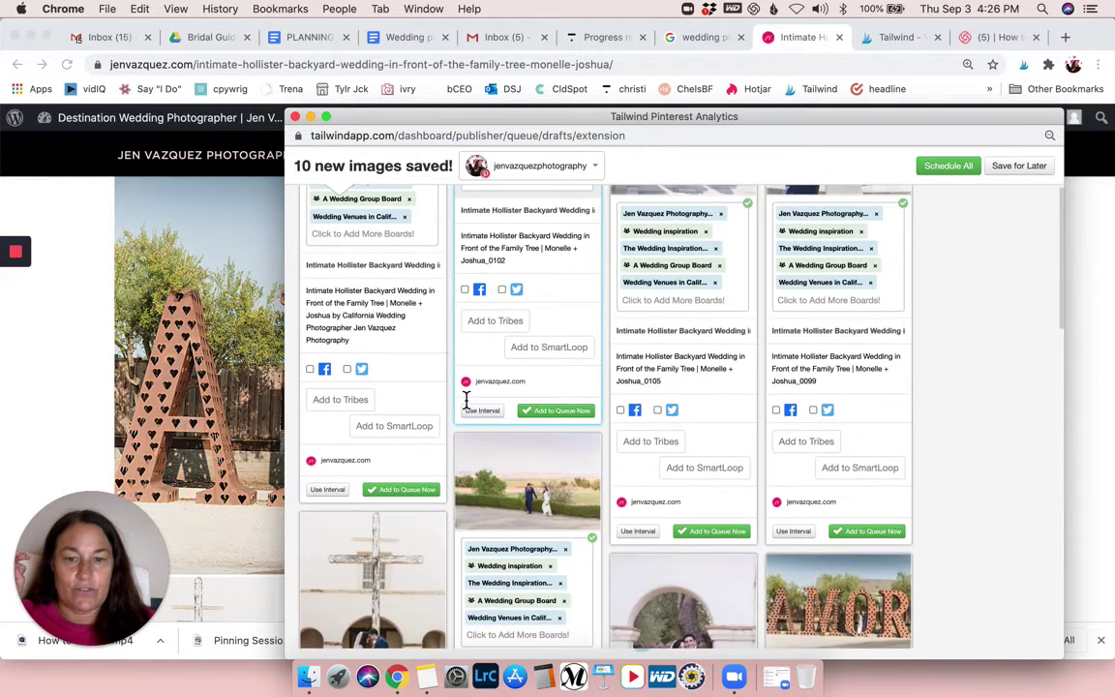
scroll(467, 400, up, 7)
scroll(466, 399, down, 3)
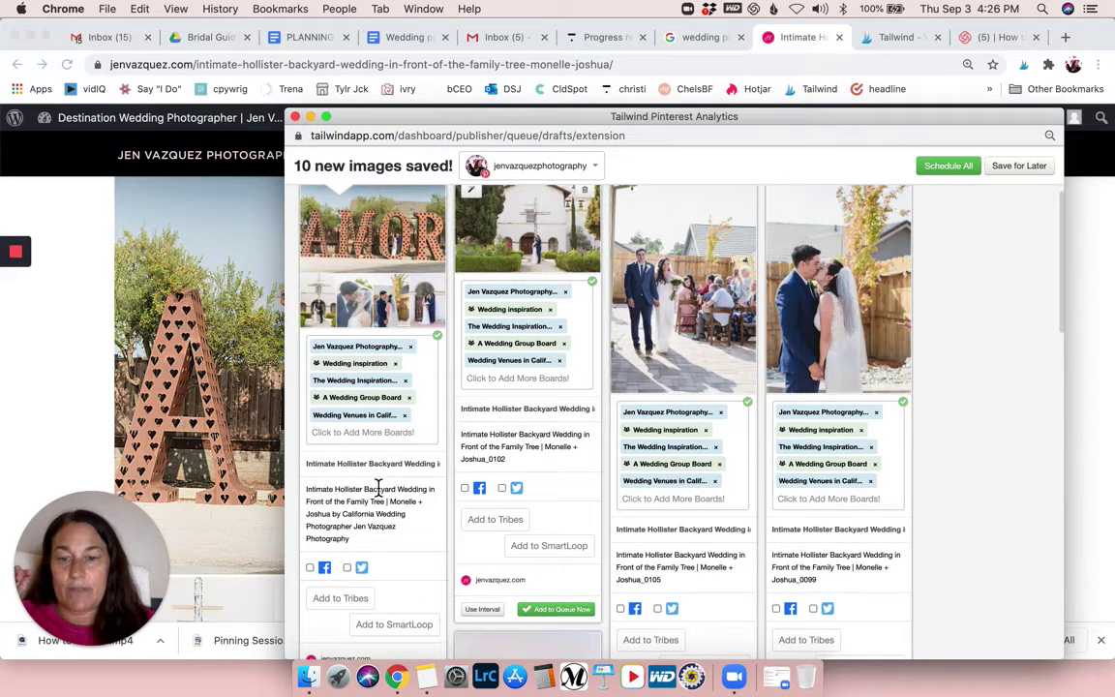
scroll(391, 637, down, 8)
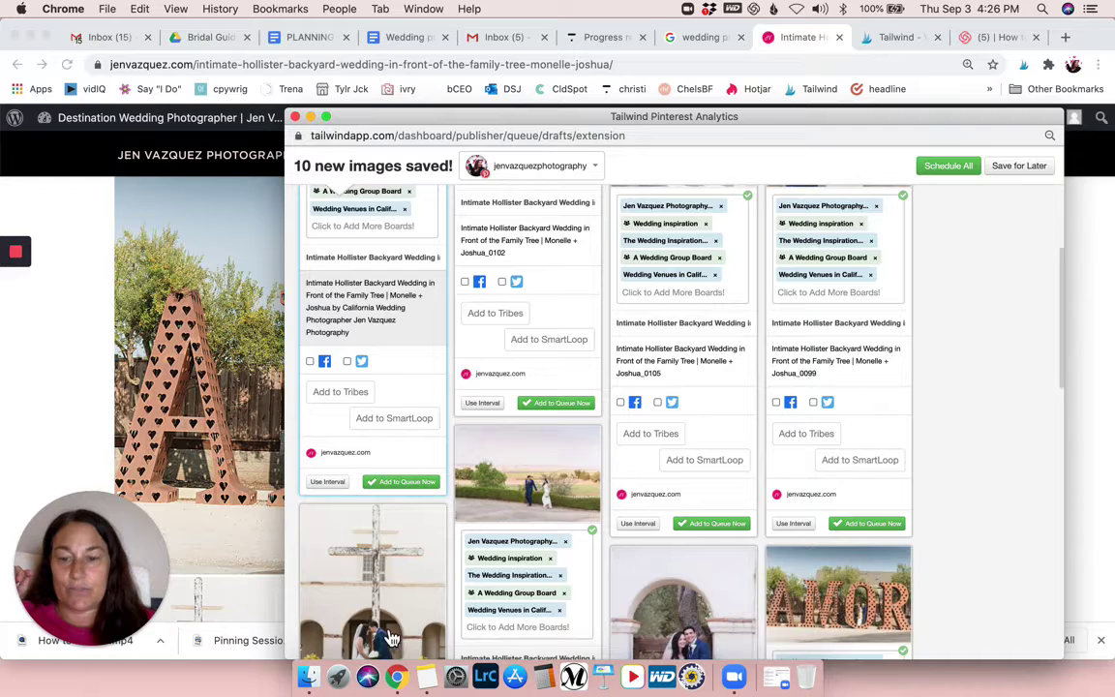
click(394, 418)
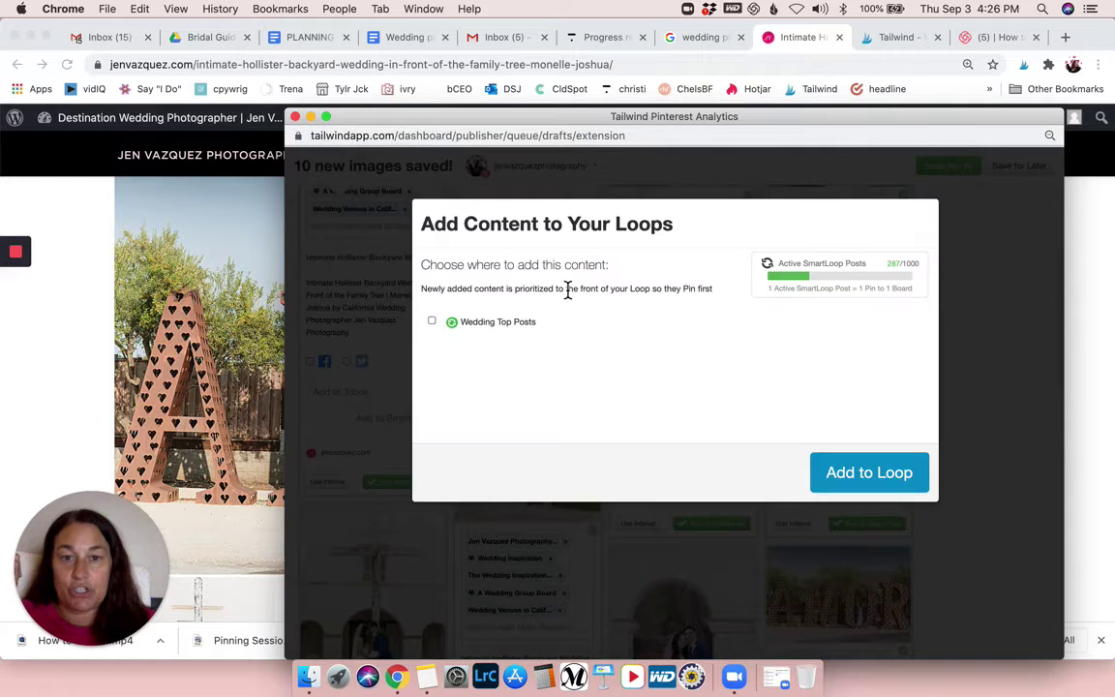
click(432, 322)
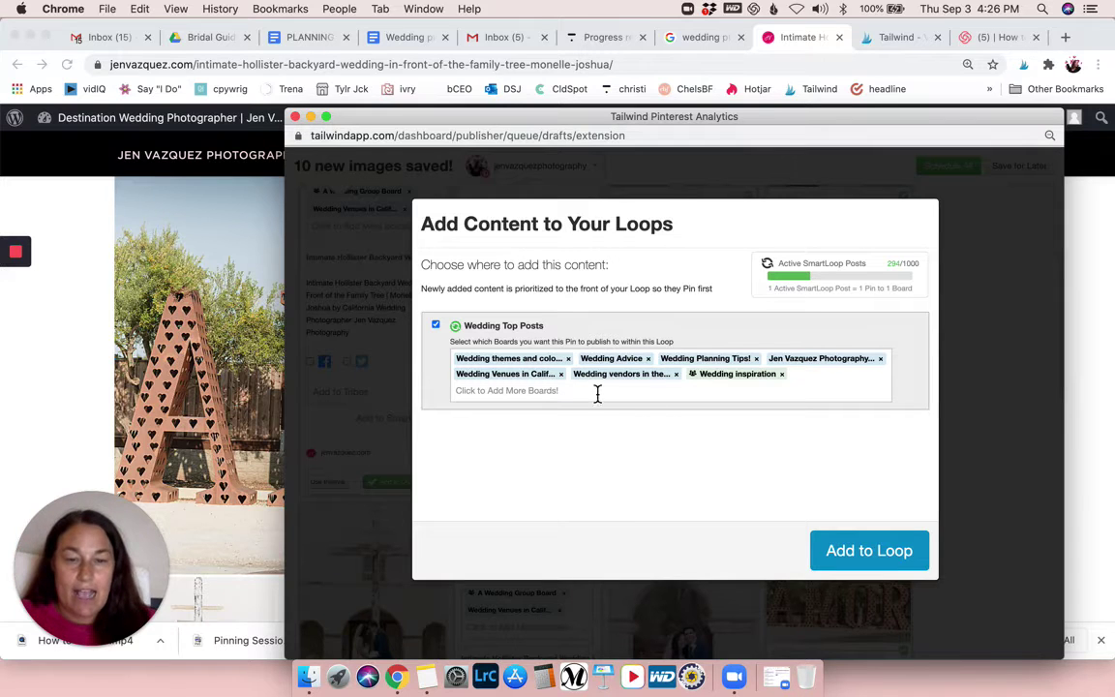
click(650, 360)
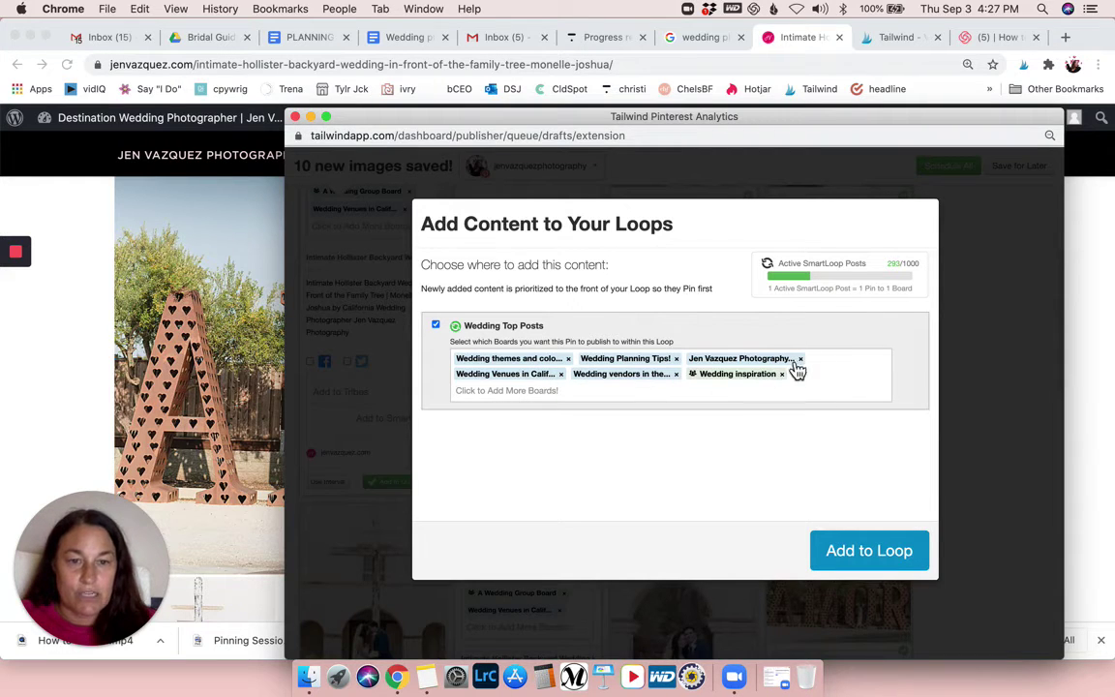
click(865, 559)
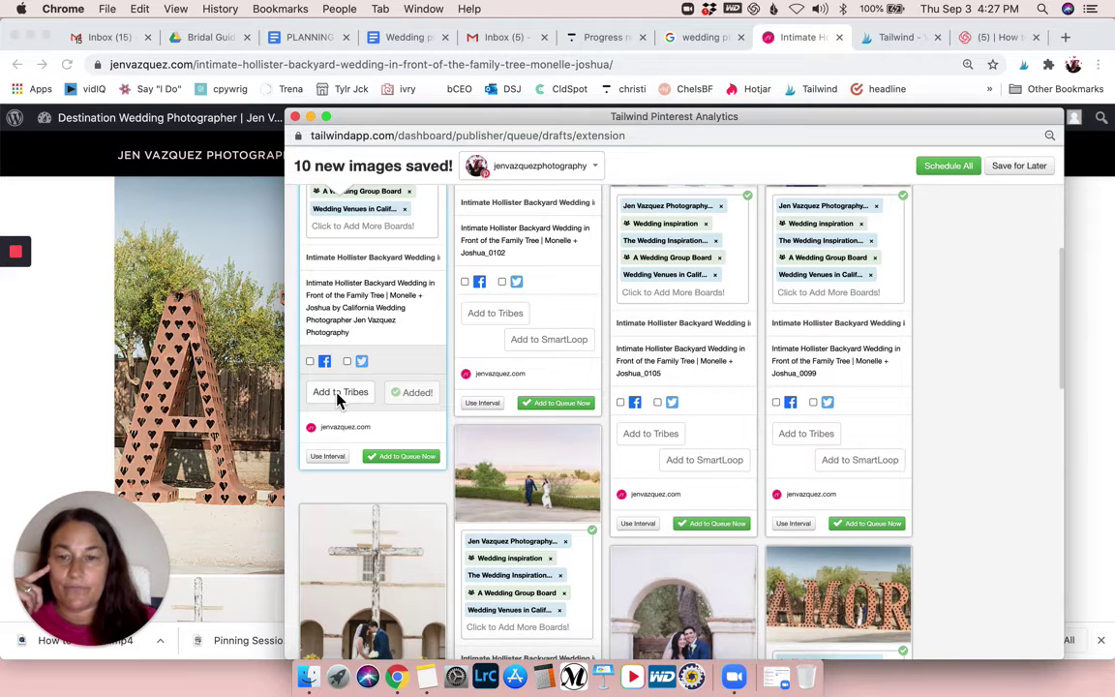
Step: Tick Creative Wedding, Everything Wedding, Great Wedding Pins, Social Squares Pin Hub and Wedding Inspiration tribes
click(339, 401)
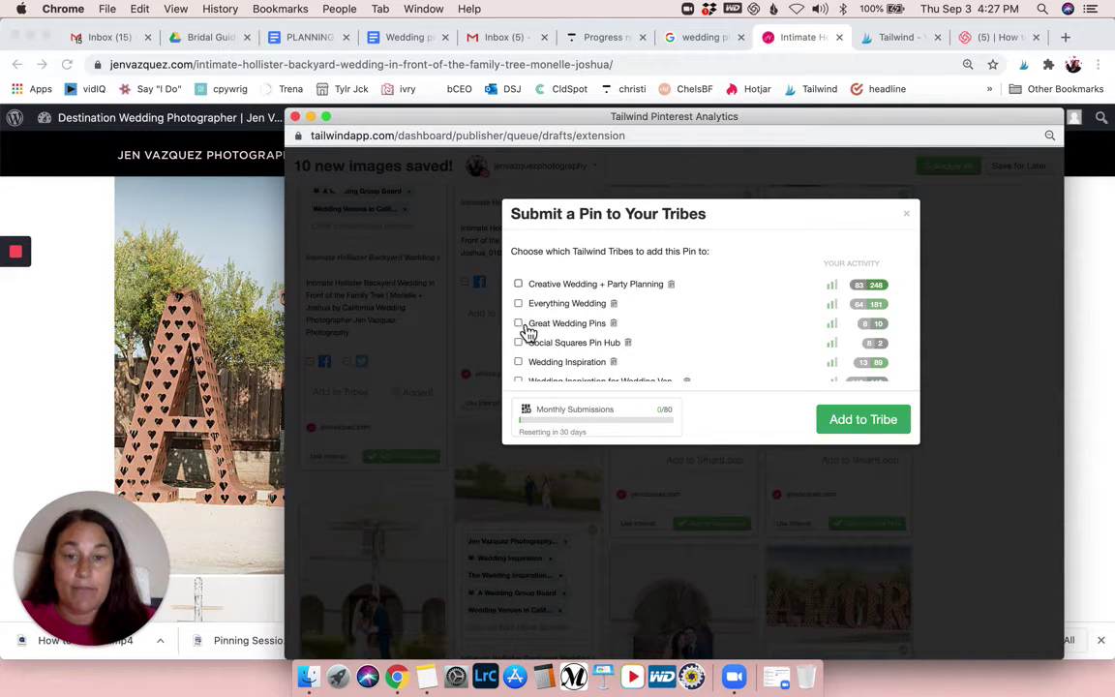
click(518, 284)
click(518, 303)
click(518, 324)
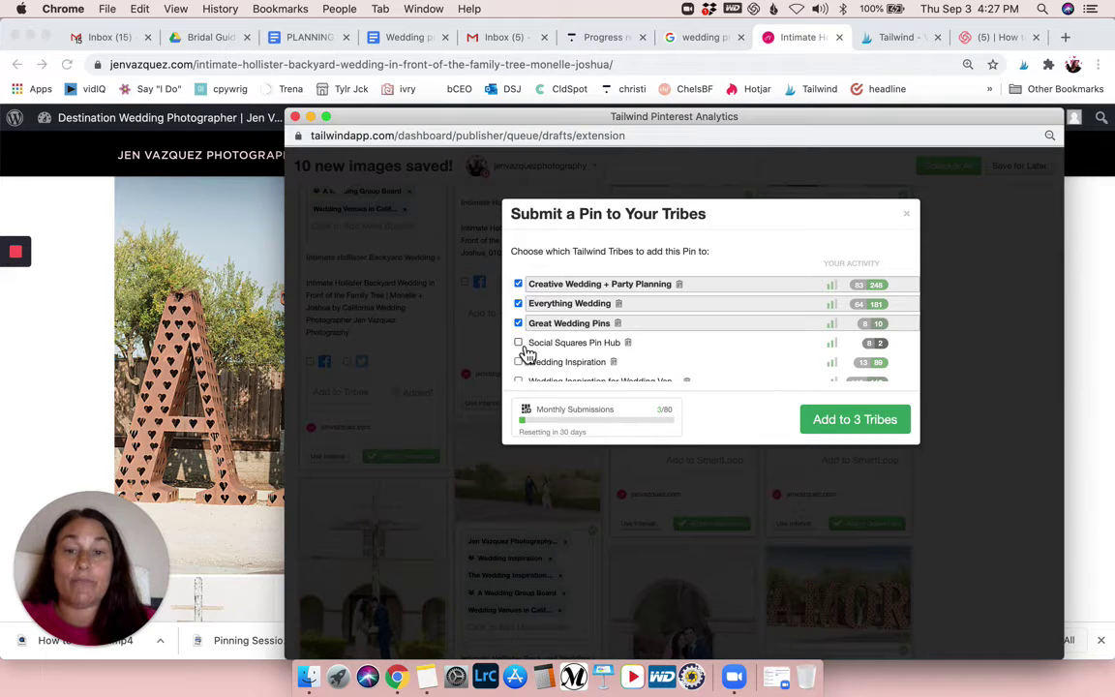
click(519, 343)
click(518, 363)
Step: Tick the Weddings (SipBiteGo.com), Wedding Tribe, Wedding Professionals, Wedding Photography and venue inspiration tribes
scroll(523, 375, down, 3)
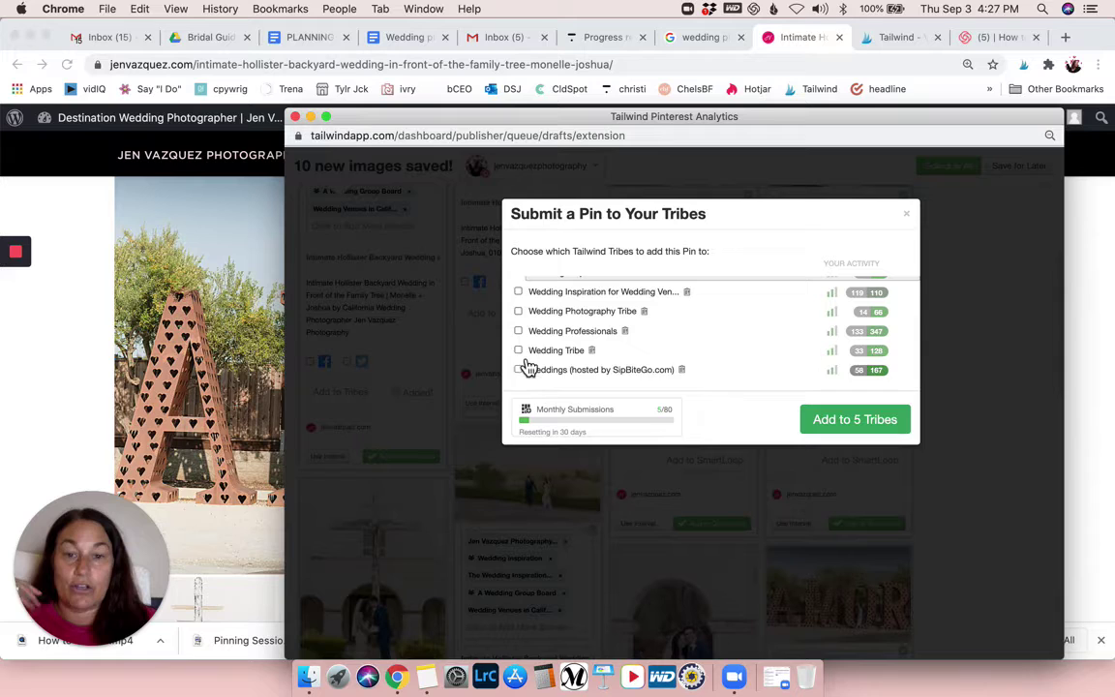
click(519, 370)
click(520, 351)
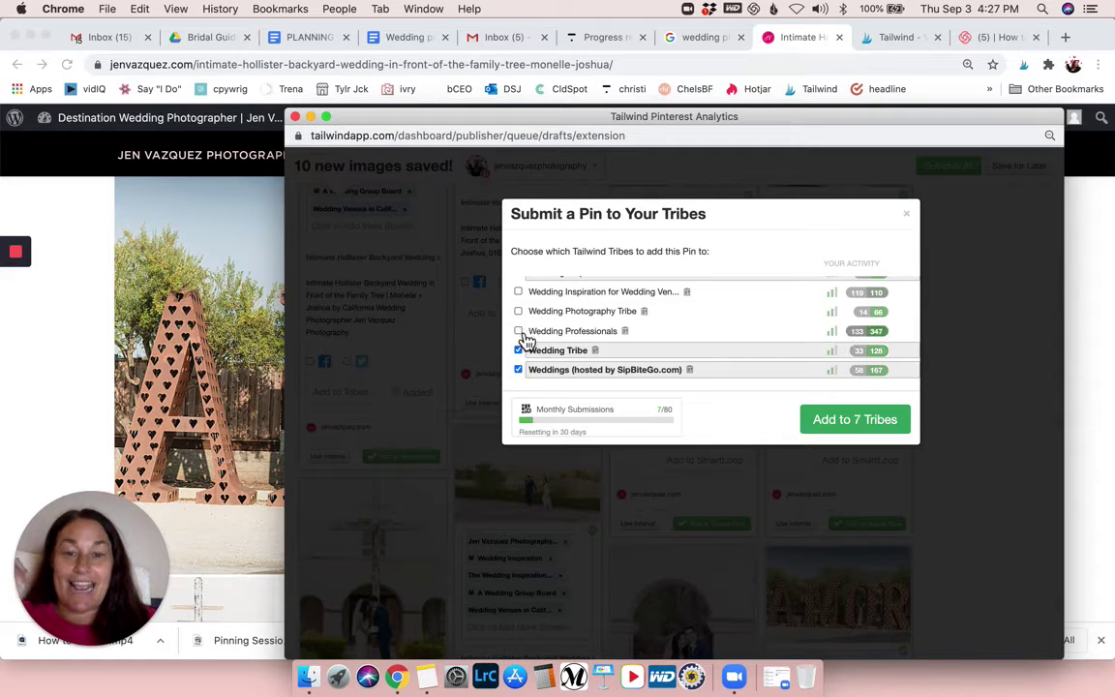
click(520, 332)
click(519, 312)
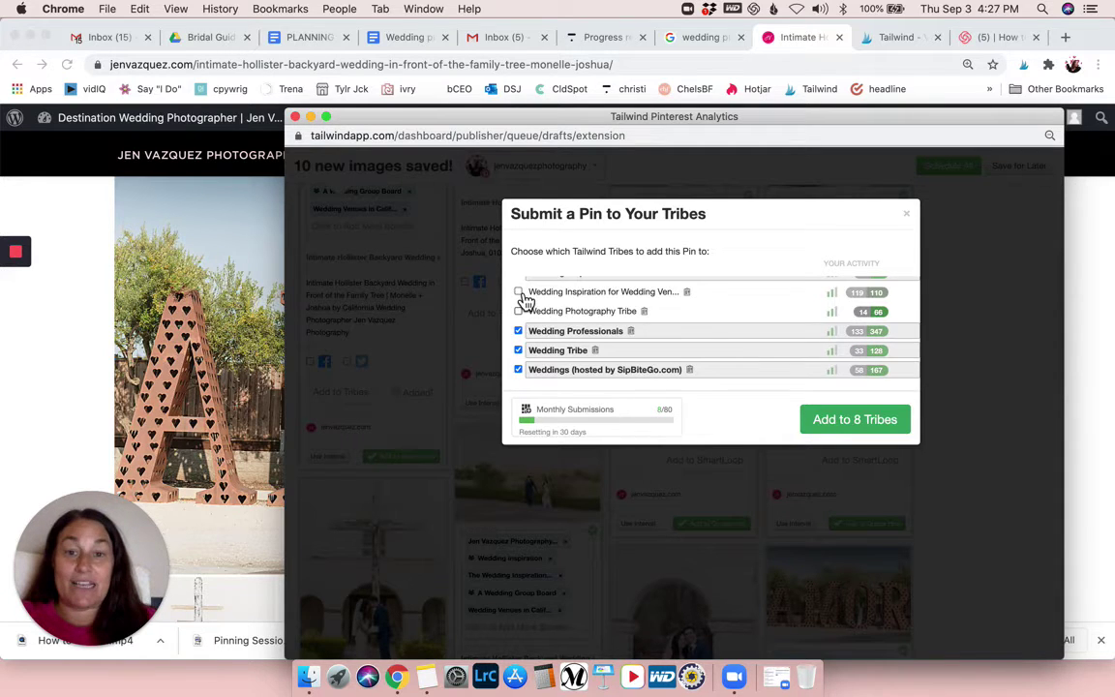
click(519, 293)
scroll(524, 300, up, 5)
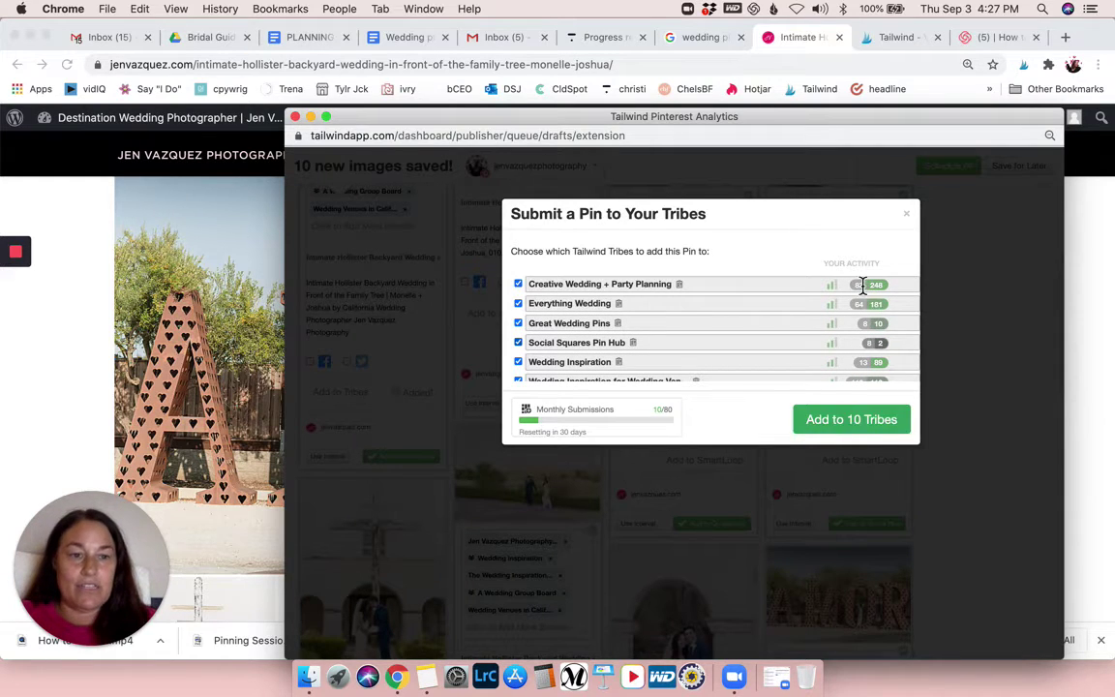
Step: Submit the pin to all ten tribes and dismiss the follow-up tip
mouse_move(869, 306)
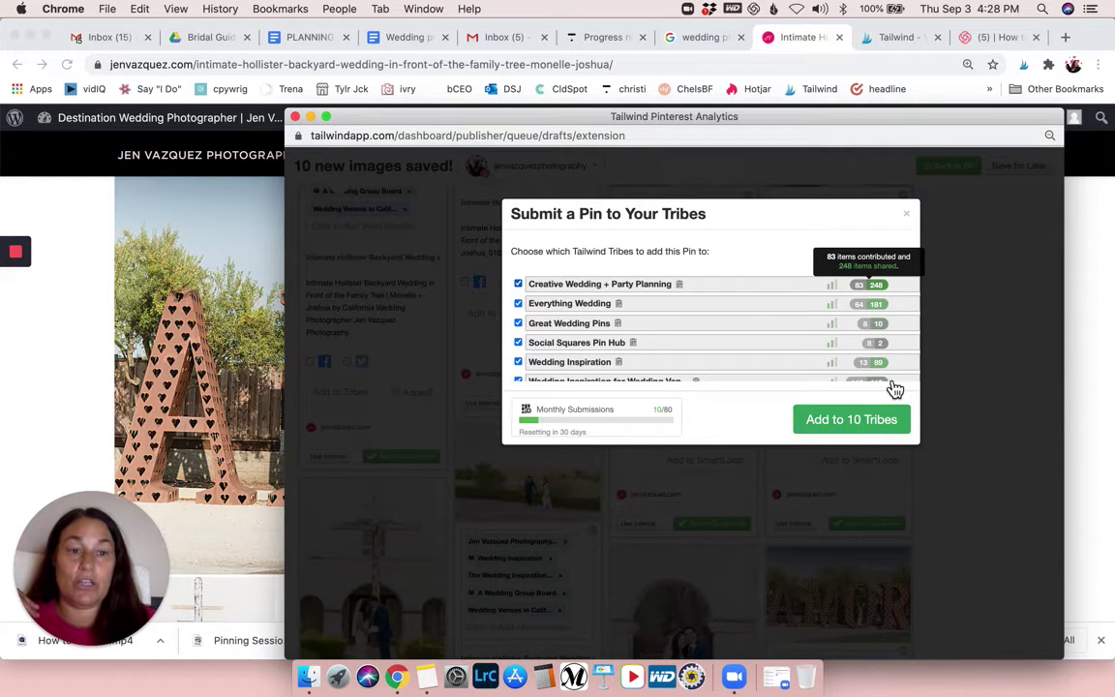
click(878, 424)
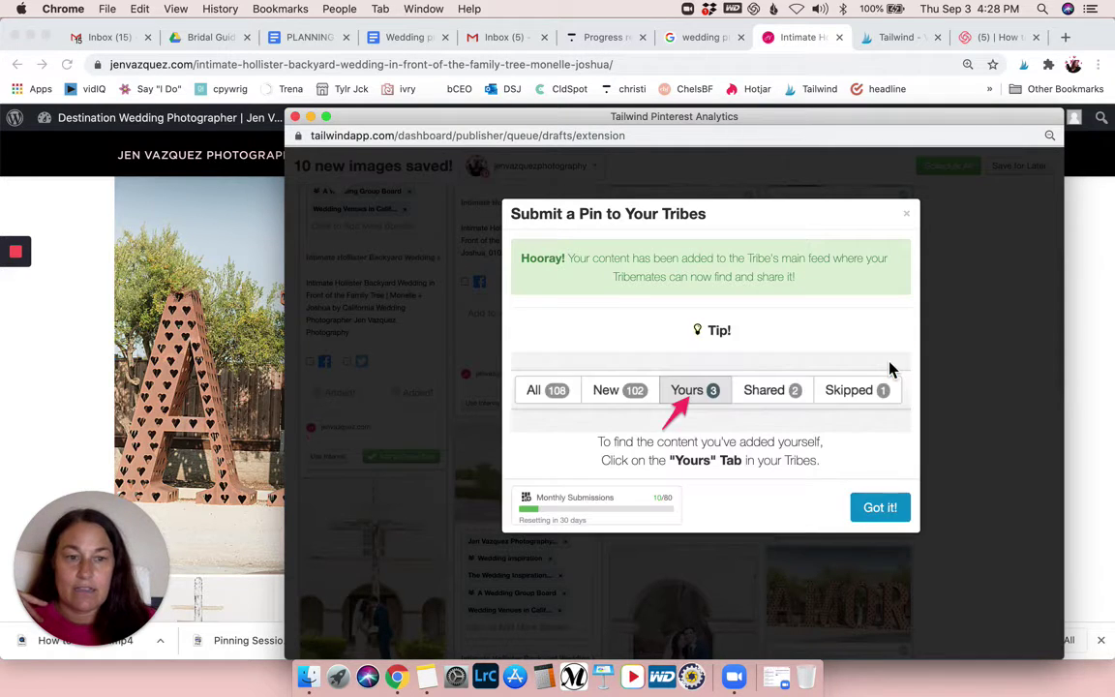
click(893, 516)
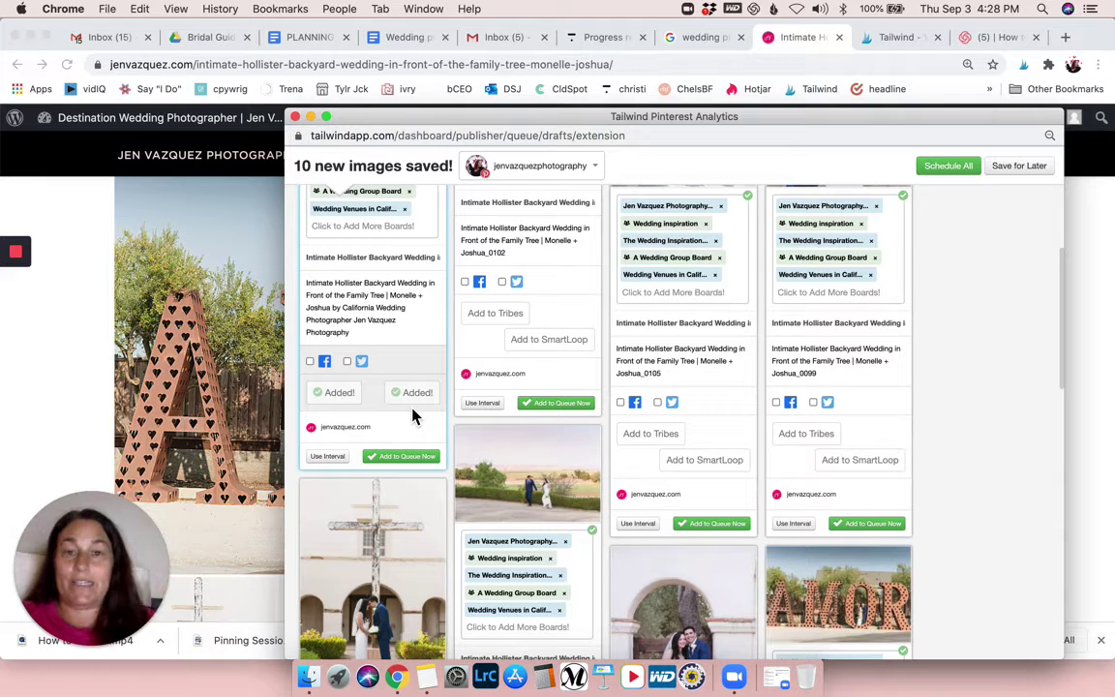
Step: Enable Facebook posting for the AMOR pin and paste its description as the Facebook Page caption
triple_click(347, 308)
key(super+c)
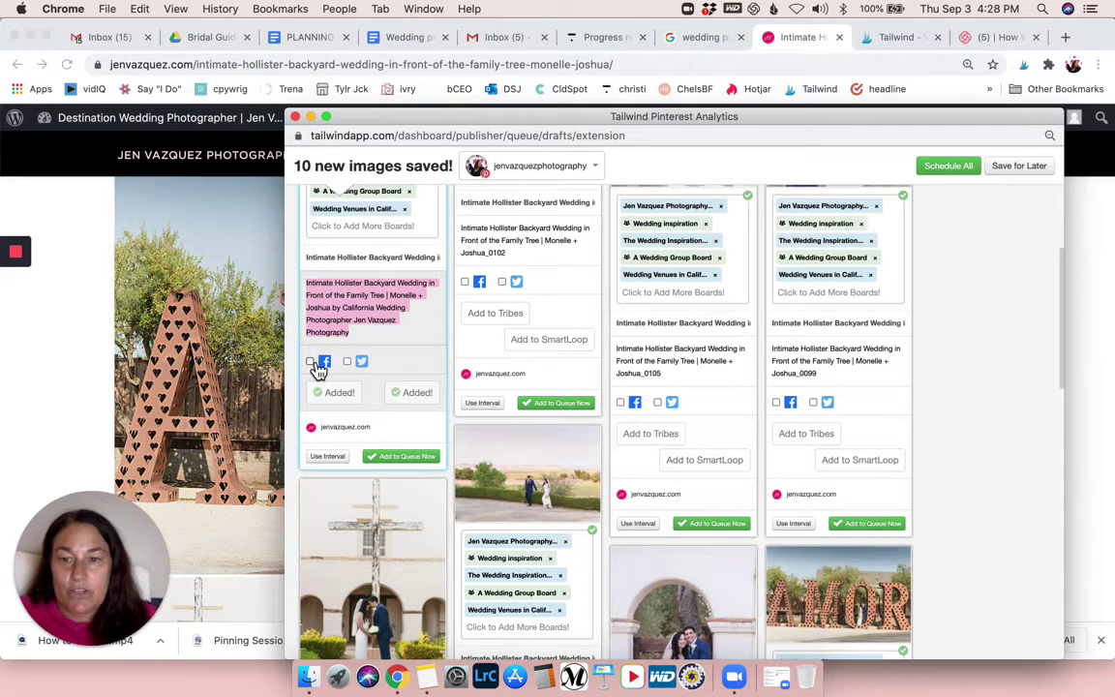
click(312, 363)
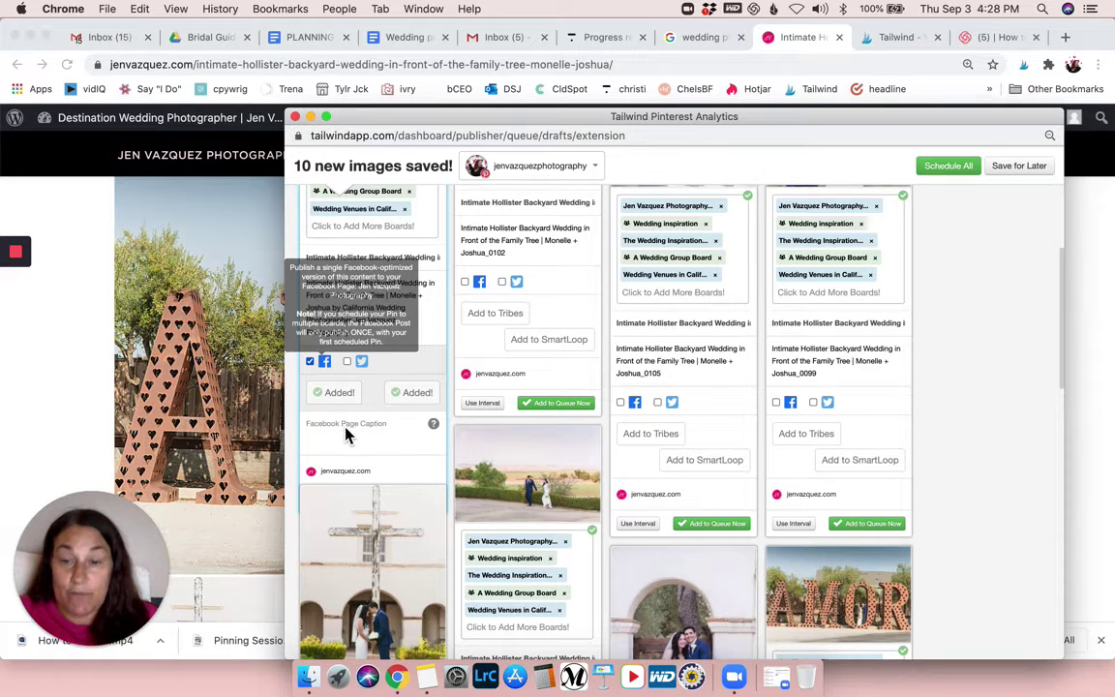
click(338, 433)
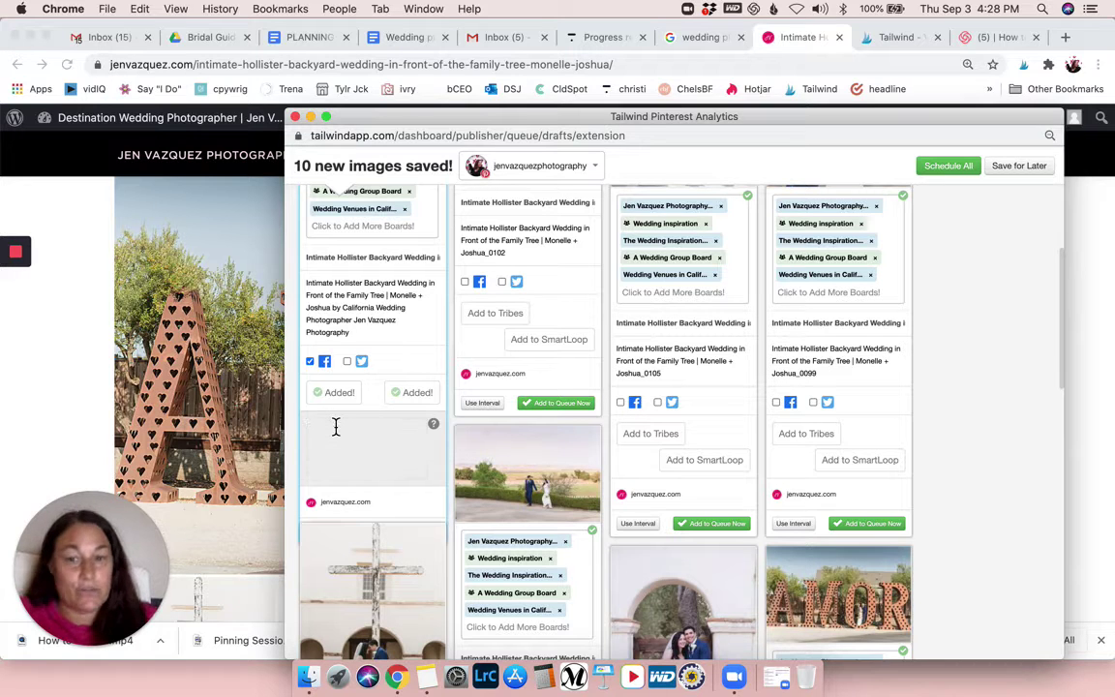
key(super+v)
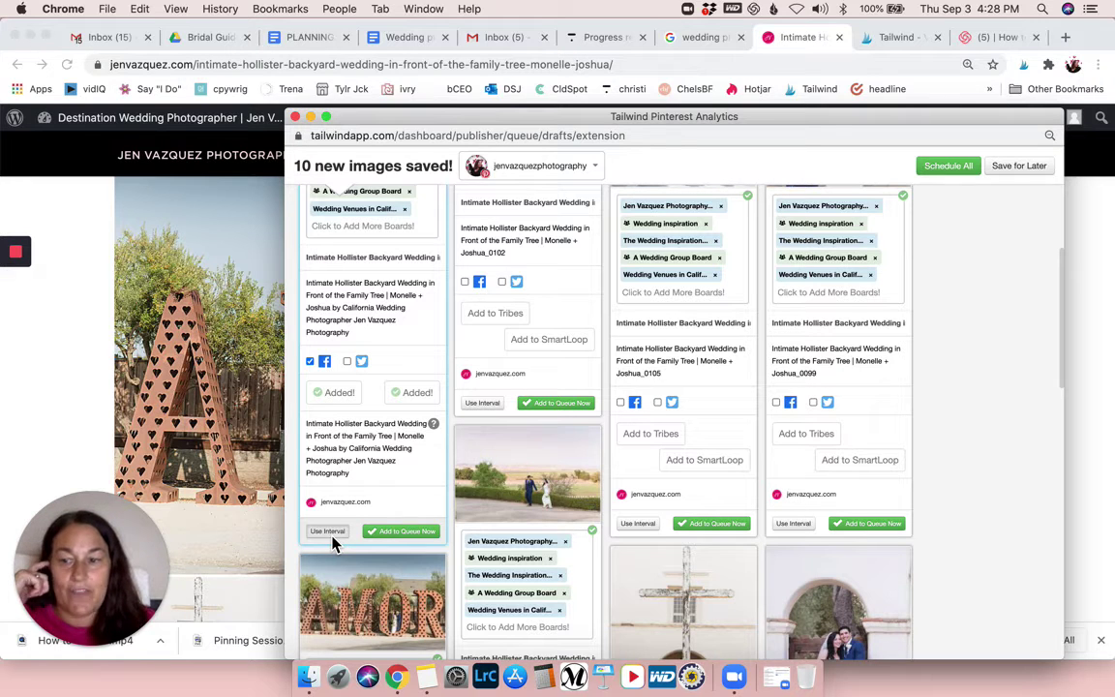
Step: Set a 6d 17h minimum gap between this pin's board posts, starting Sep 13 at 9:29 PM
click(332, 535)
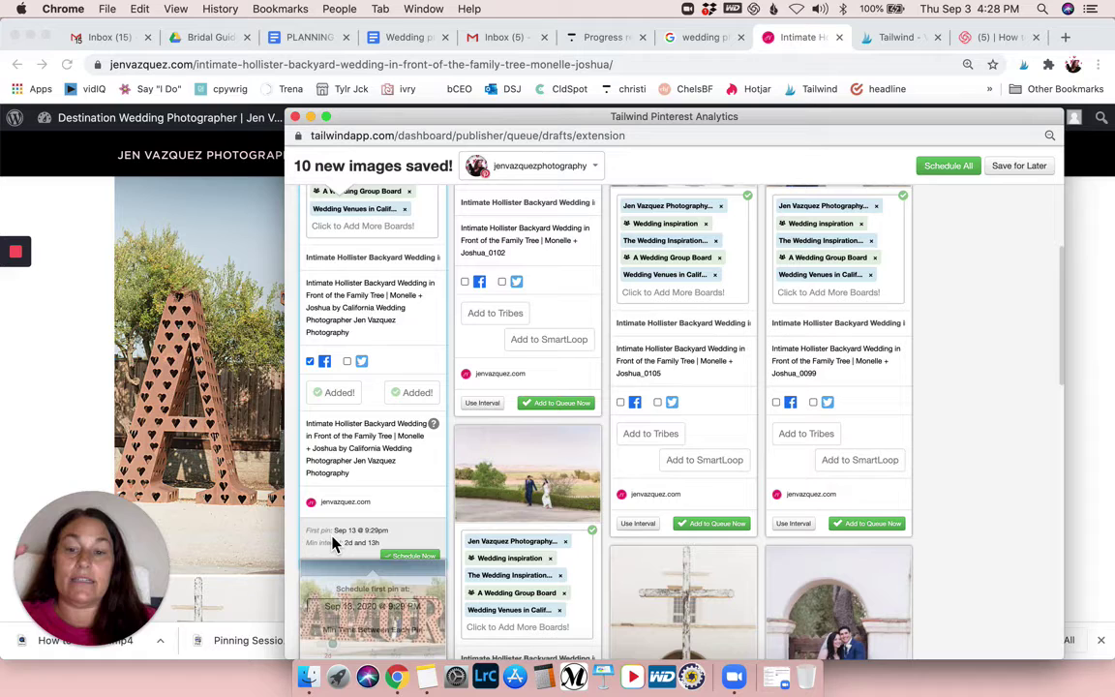
scroll(332, 544, down, 5)
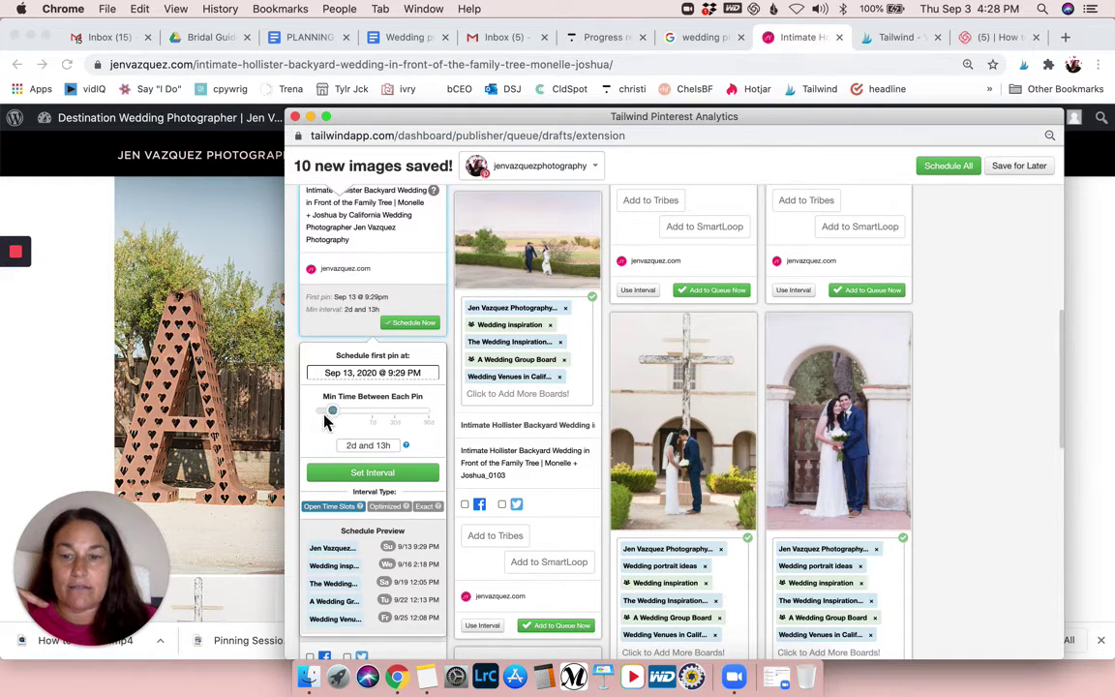
drag(336, 422, 324, 422)
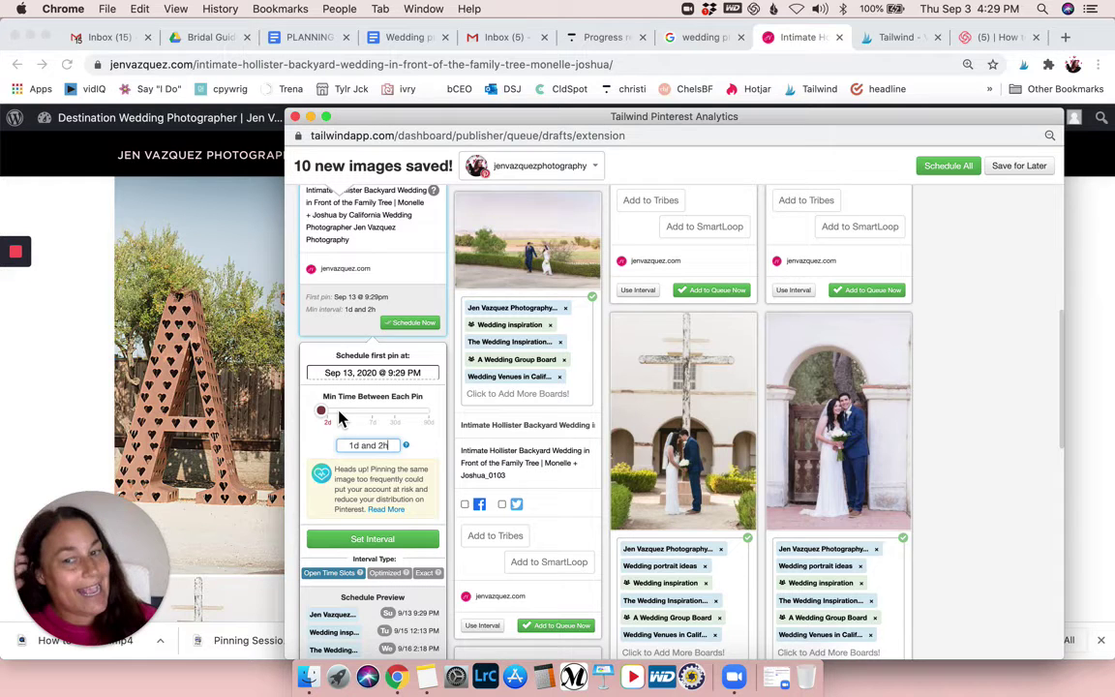
drag(343, 420, 400, 421)
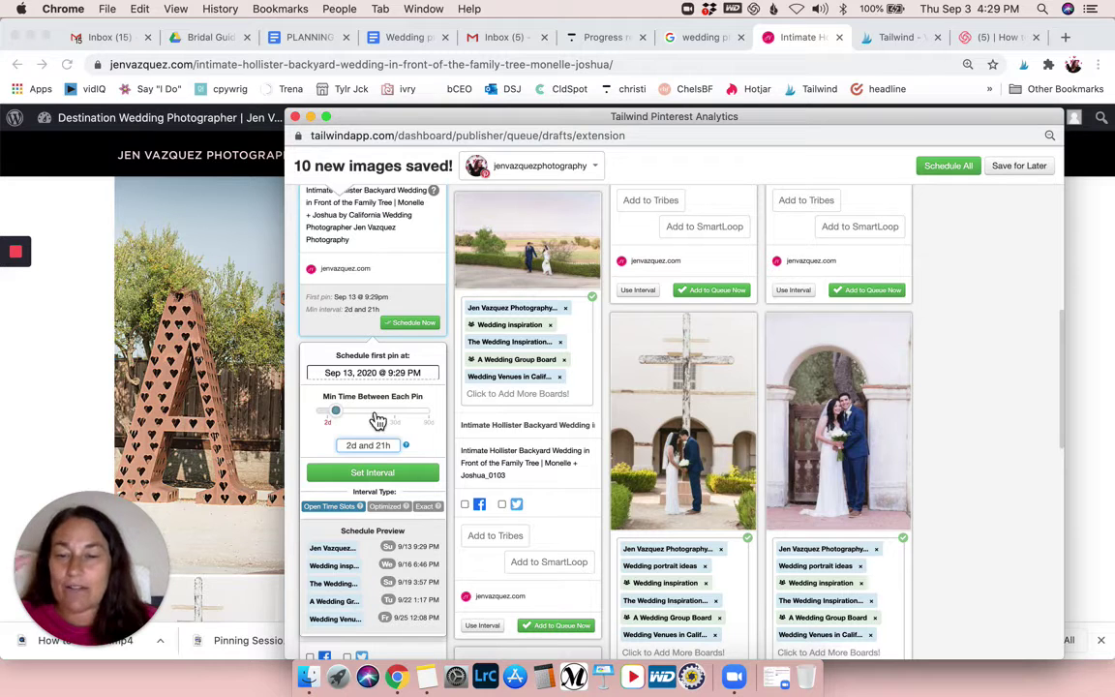
click(378, 419)
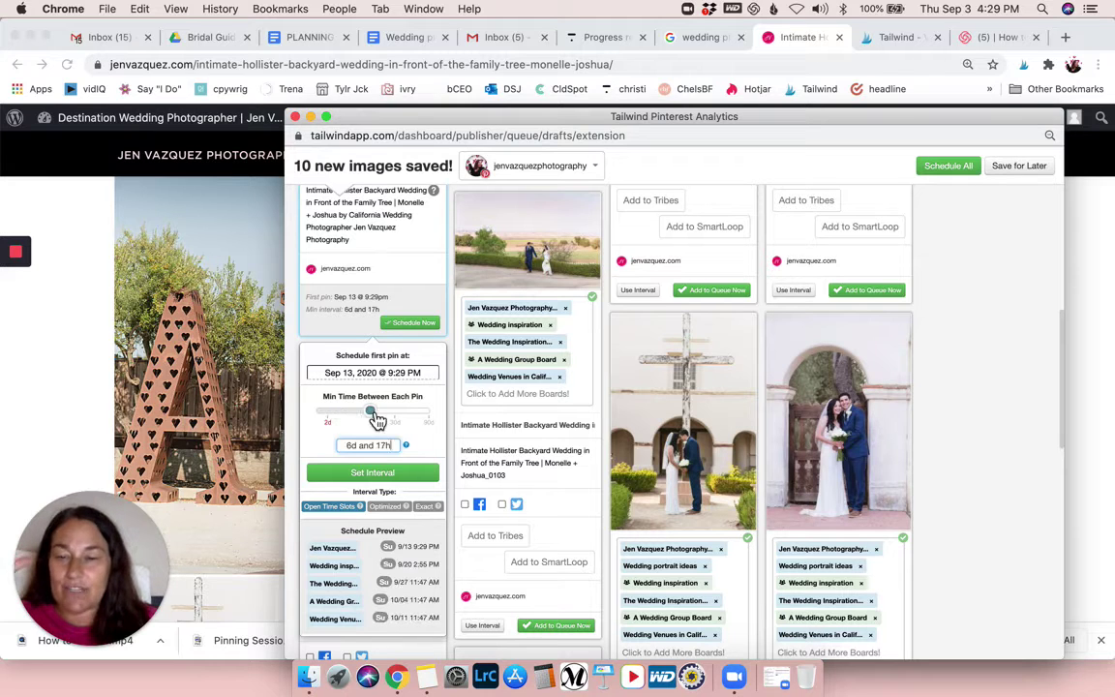
click(382, 474)
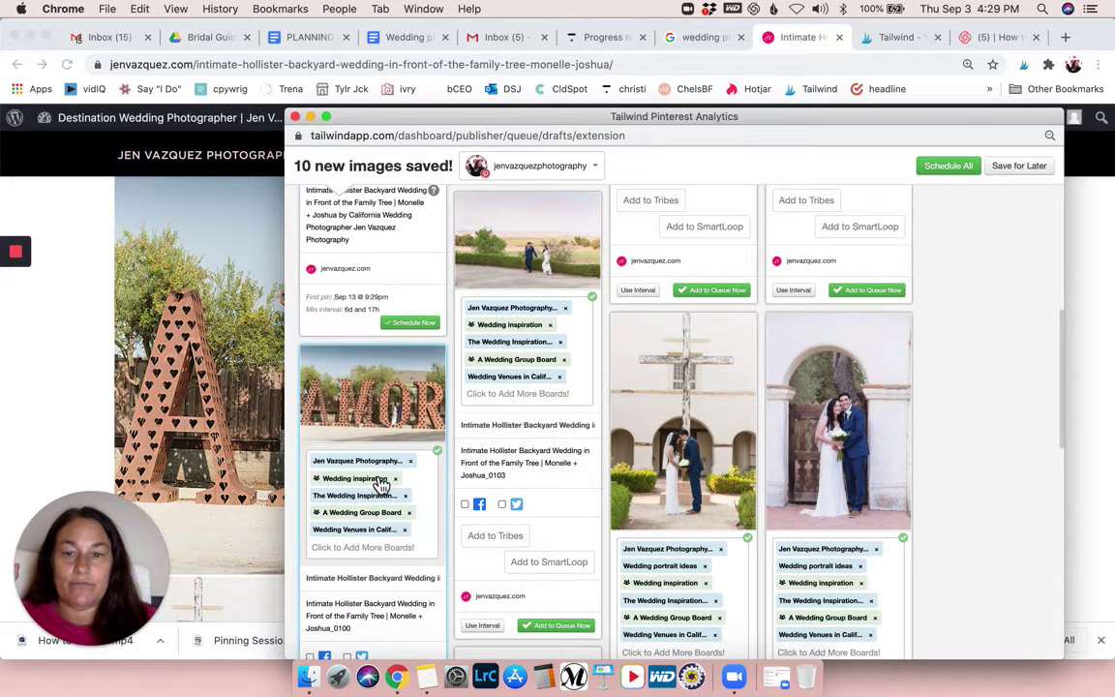
Step: Queue the interval pin now, then save the remaining images as drafts for later
click(425, 330)
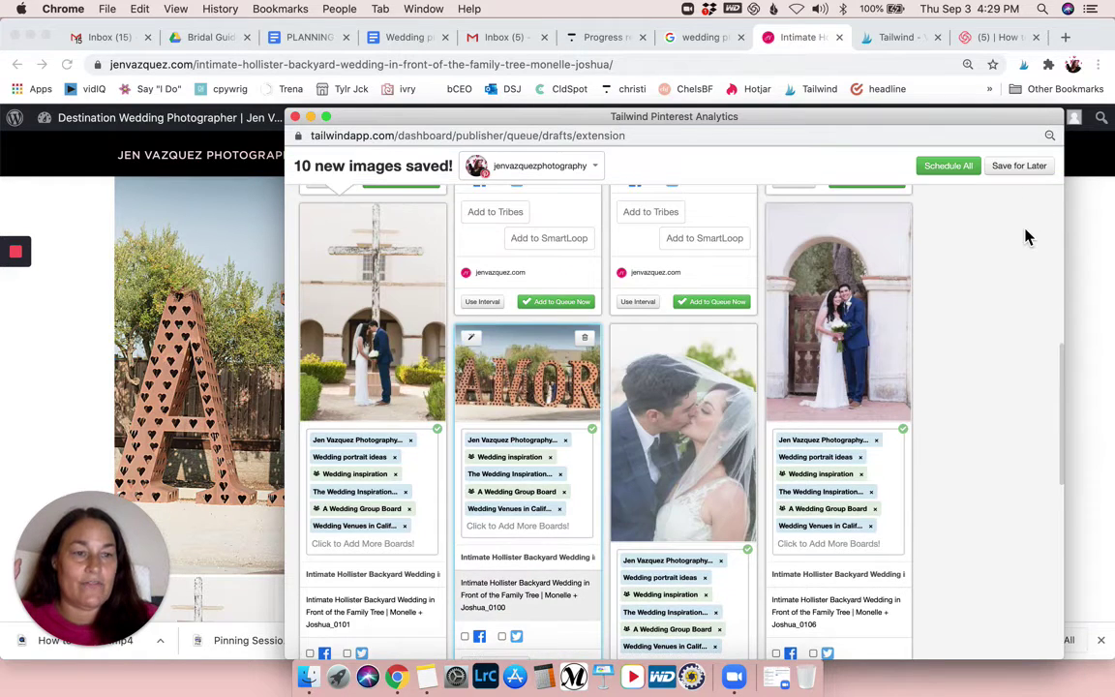
click(1022, 169)
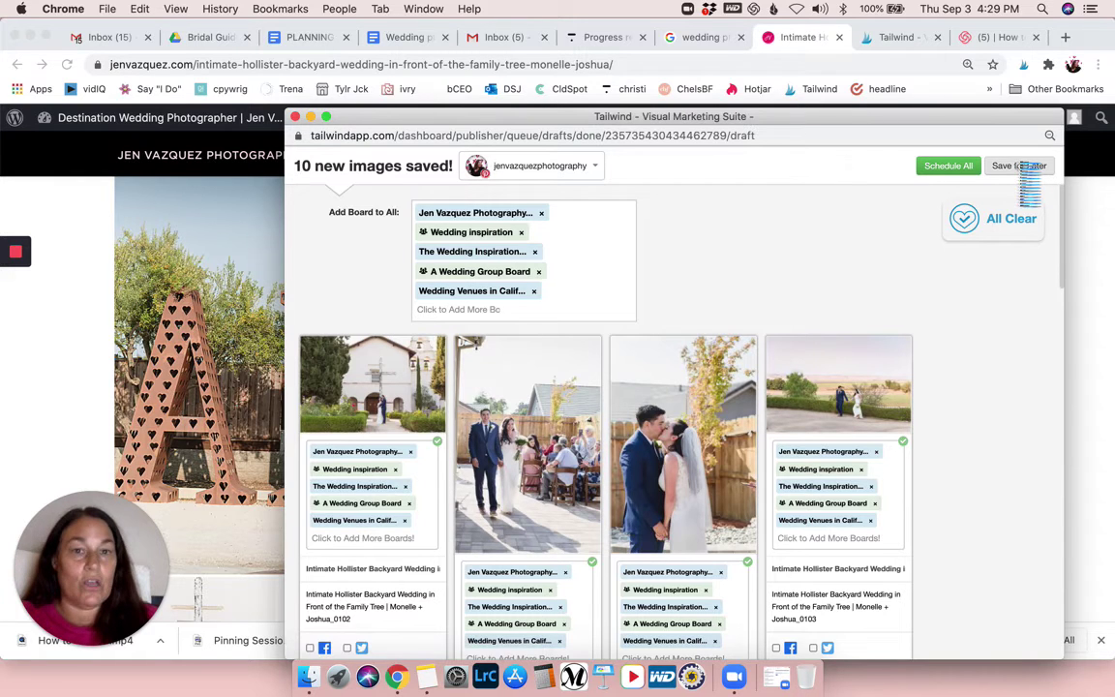
click(915, 176)
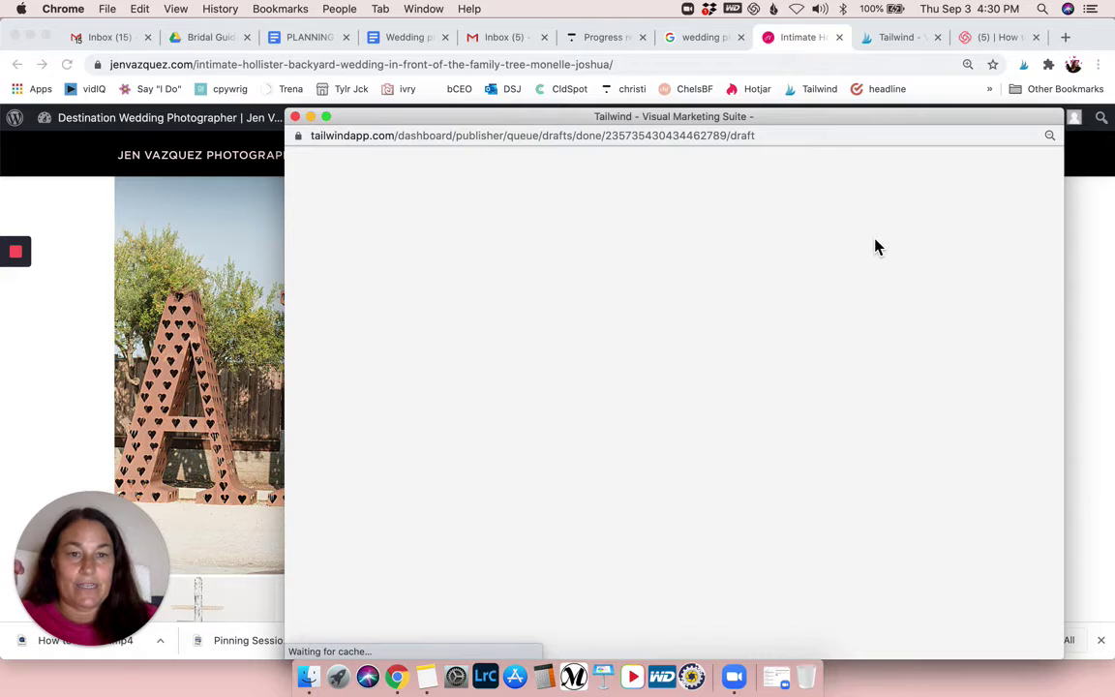
Step: Switch to the Tailwind tab and expand the sidebar to reach Pin Inspector, topped by the 814-repin shoes pin
click(807, 34)
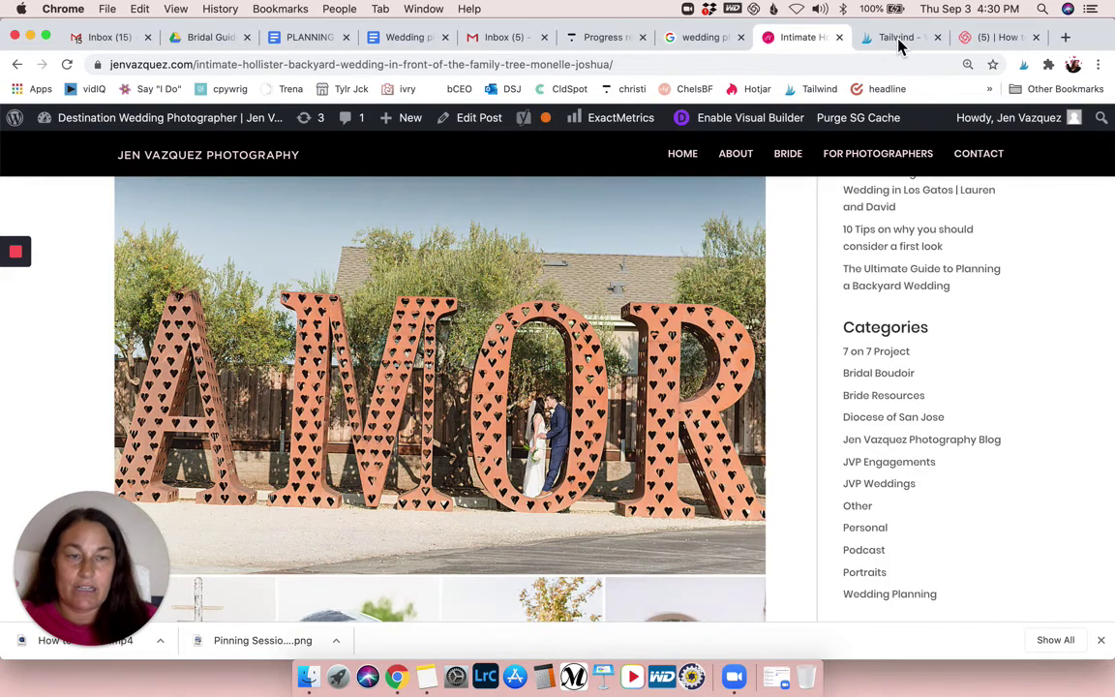
click(896, 37)
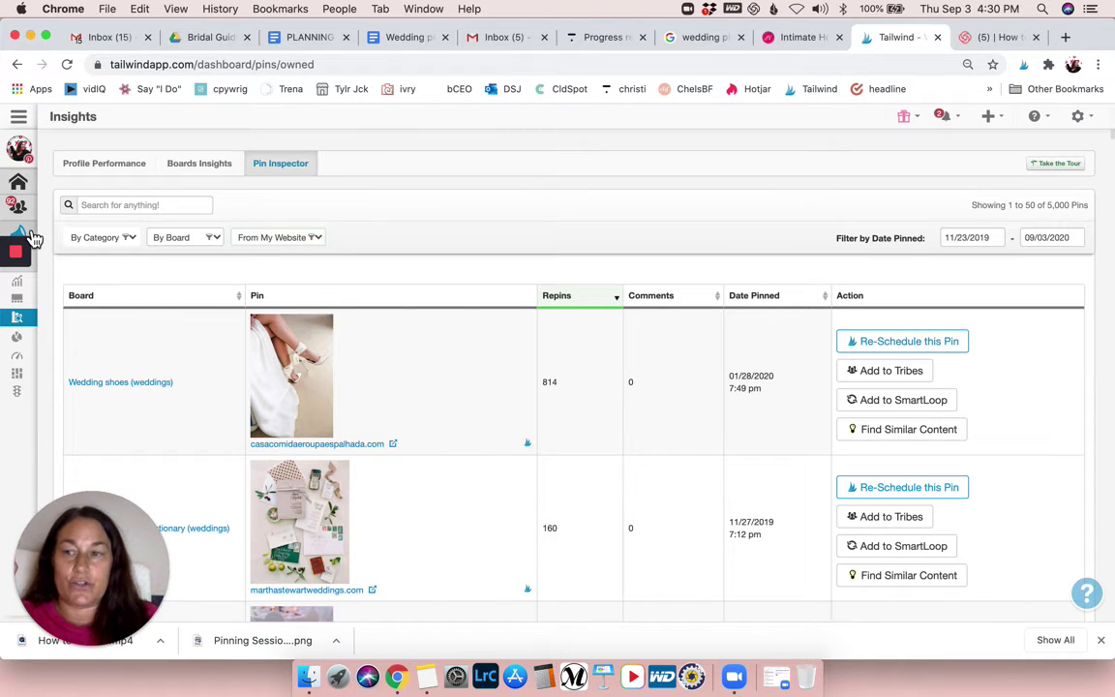
click(22, 234)
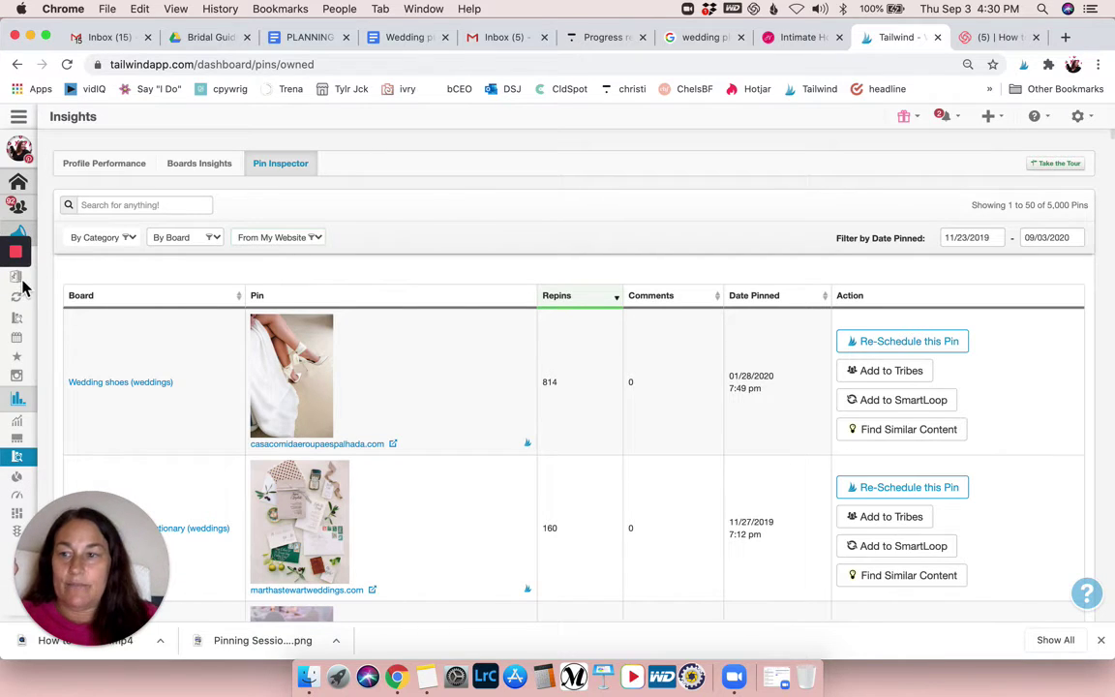
mouse_move(23, 260)
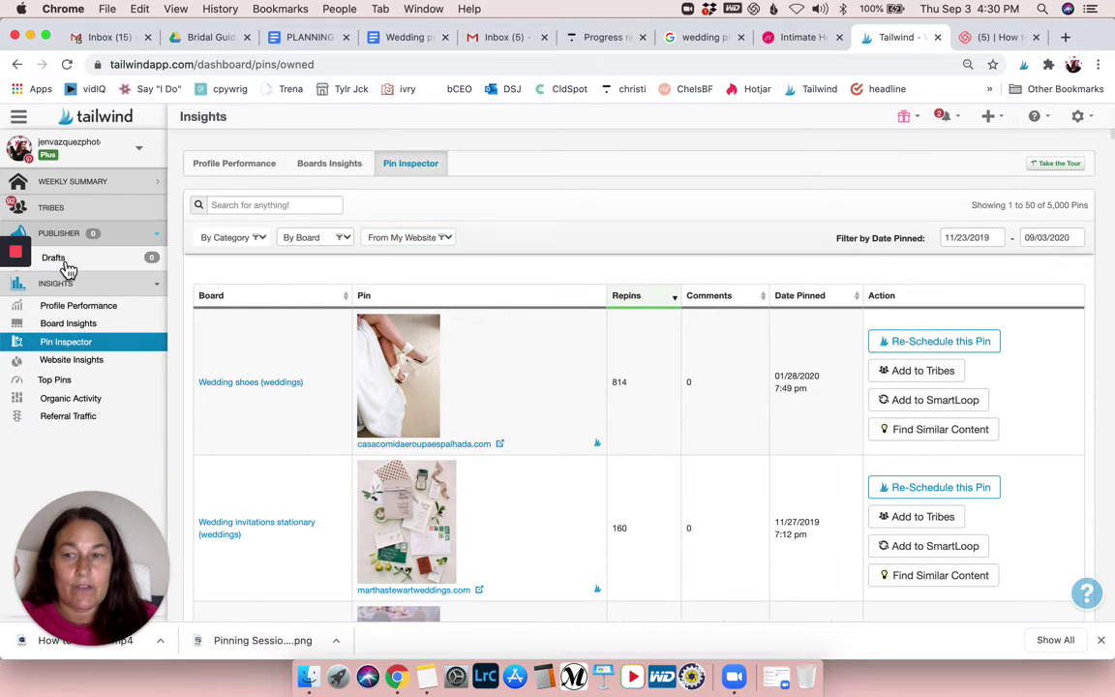
Step: Reload Tailwind and scroll through the 49 wedding pin drafts in the Publisher Drafts queue
click(67, 66)
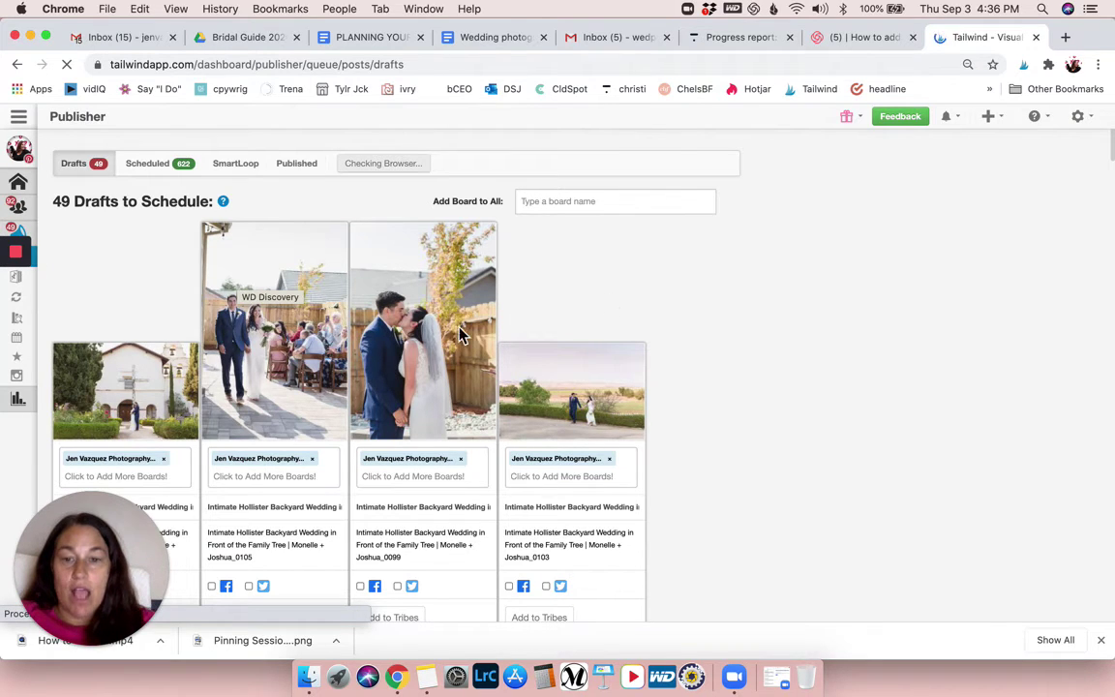
scroll(386, 405, down, 3)
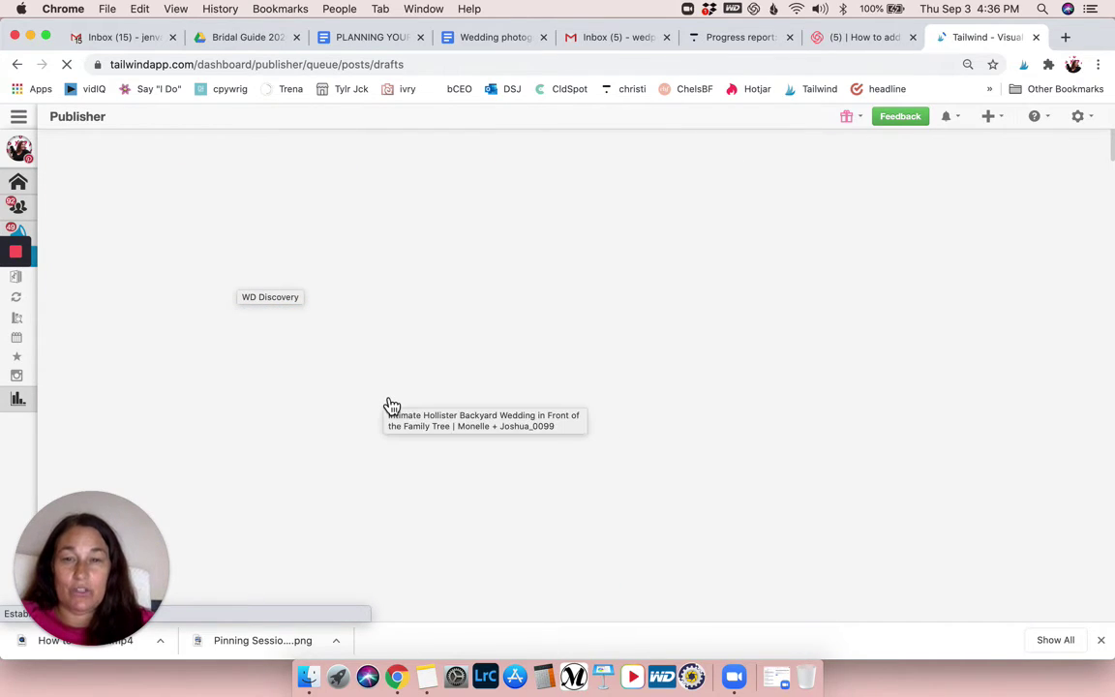
scroll(391, 404, down, 3)
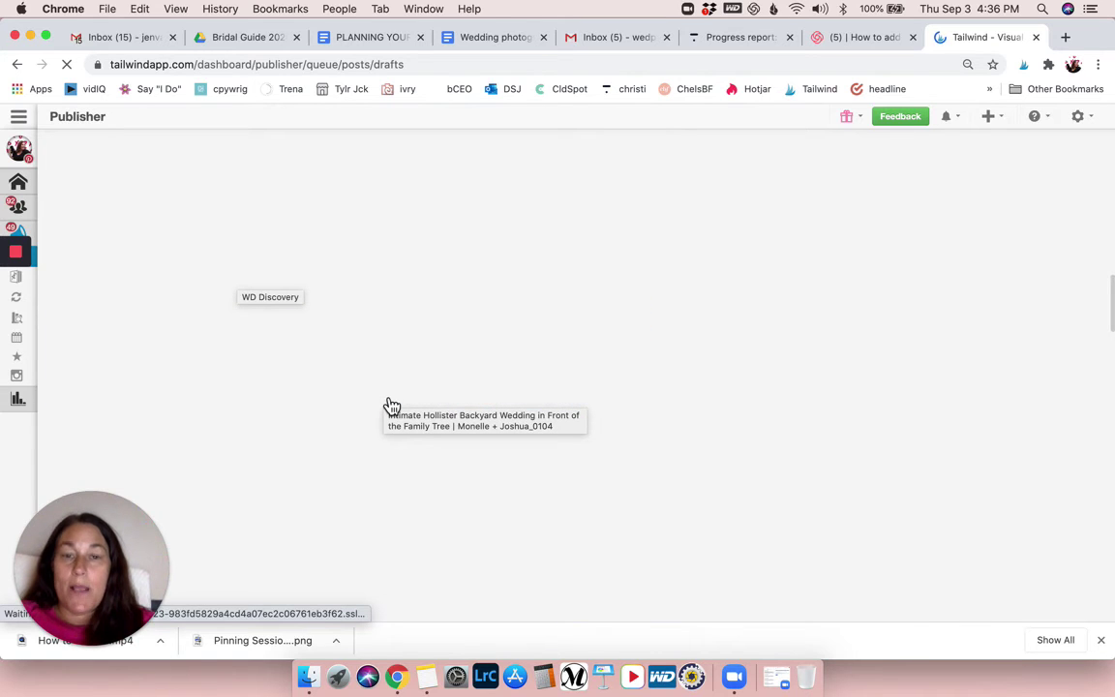
scroll(389, 401, up, 3)
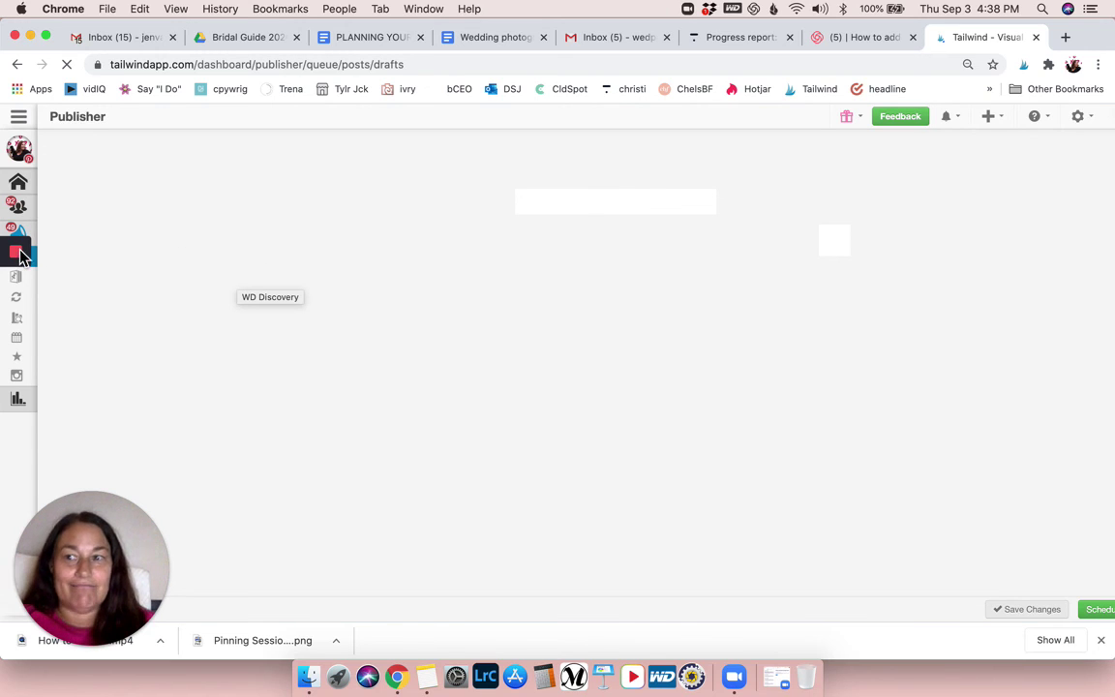
mouse_move(19, 259)
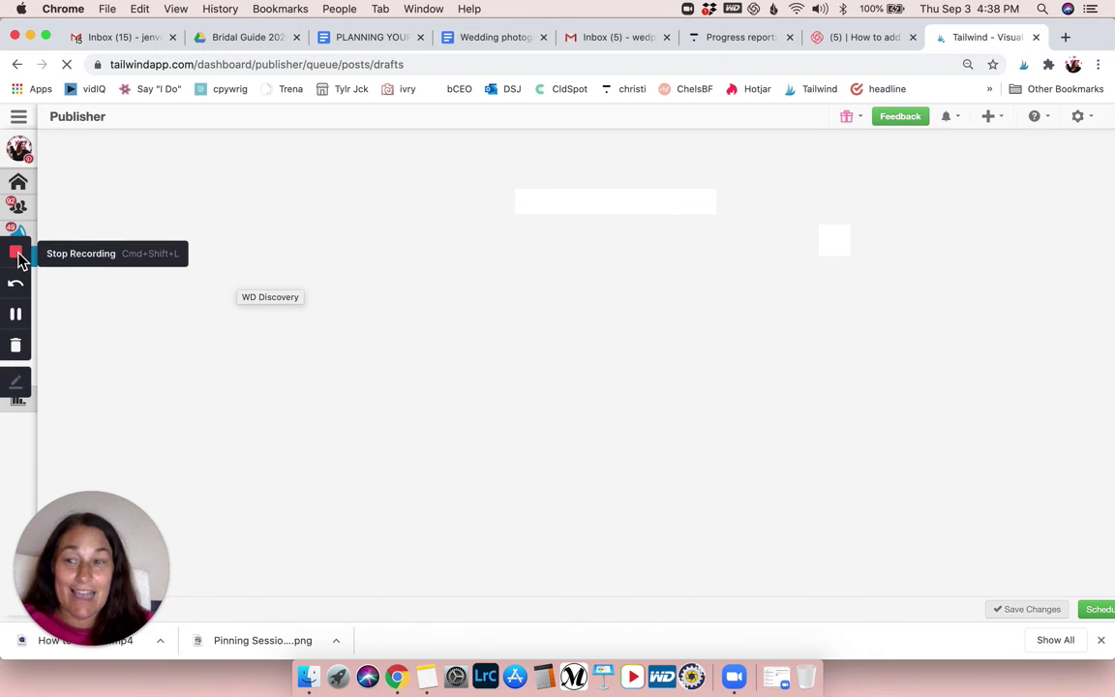